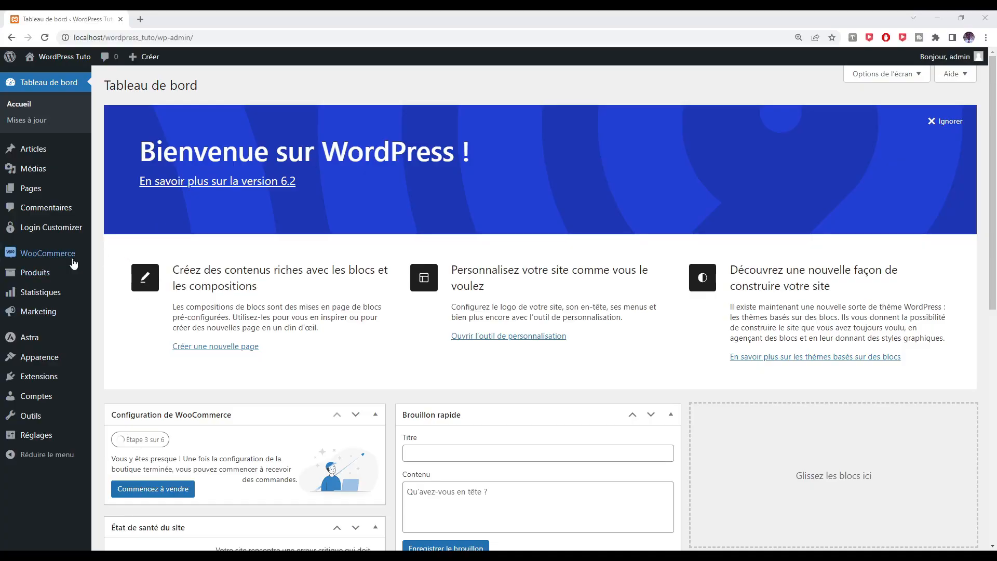
Reveal the WooCommerce submenu in the WordPress admin dashboard sidebar
{"action": "mouse_move", "coordinate": [55, 260]}
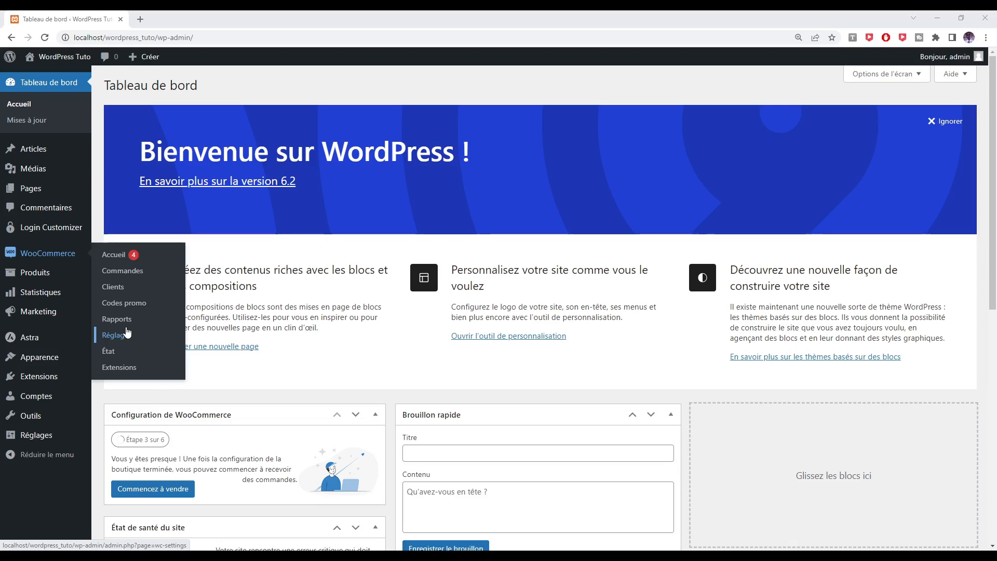
Open WooCommerce > Réglages to show the General store settings
{"action": "left_click", "coordinate": [113, 335]}
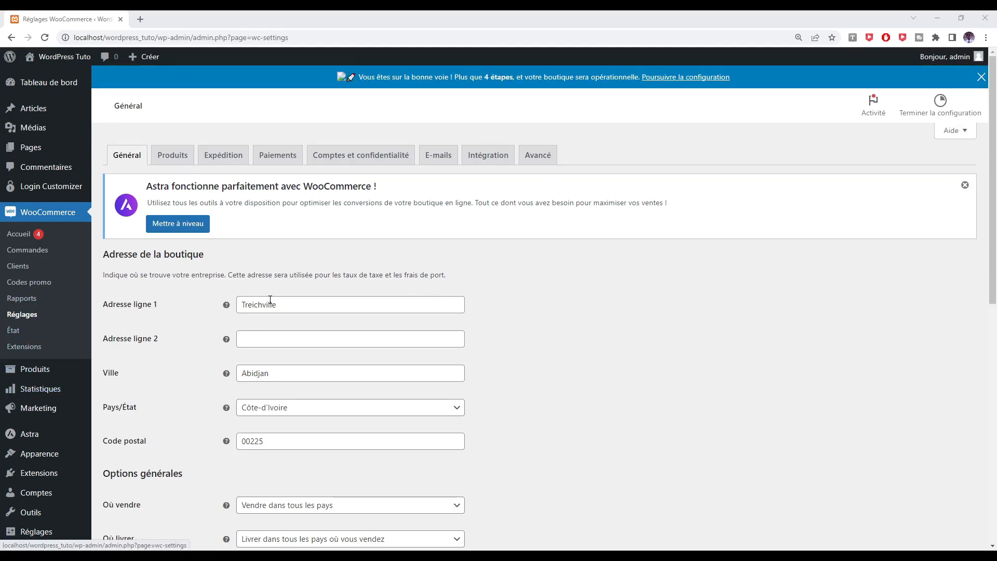
Go to the Expédition tab and start a new shipping zone
{"action": "left_click", "coordinate": [213, 158]}
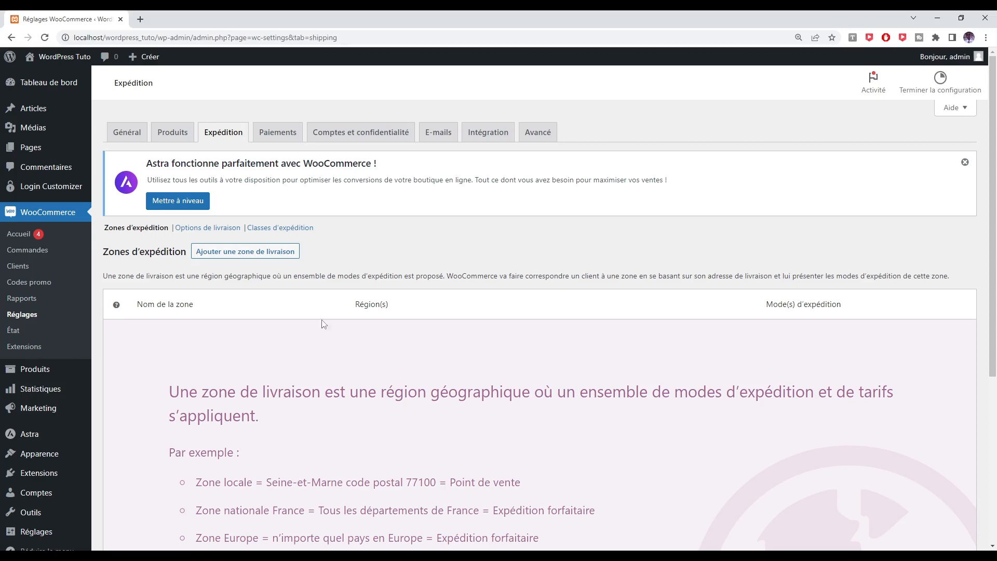
{"action": "left_click", "coordinate": [220, 252]}
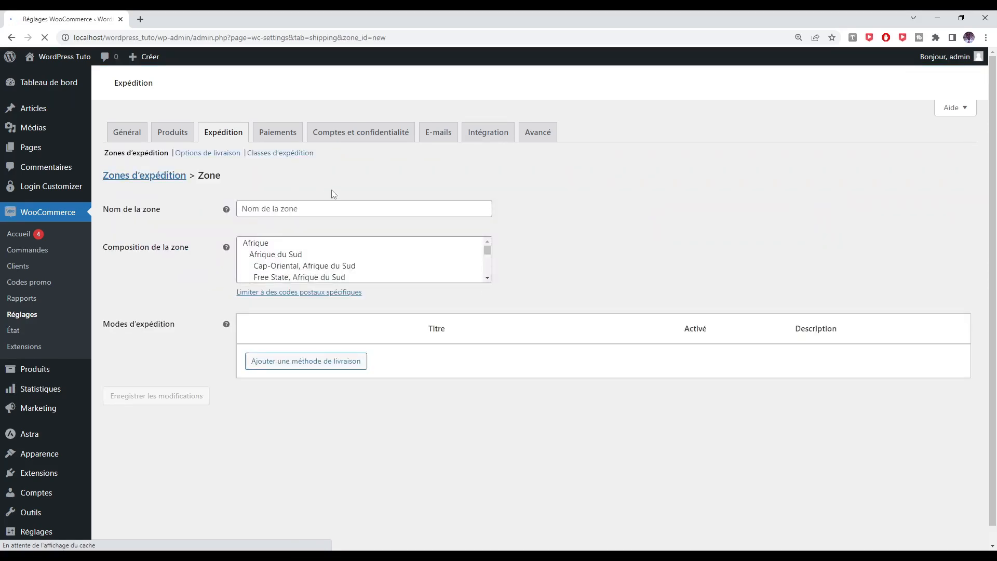
Name the zone 'Zone 1' and add Côte-d'Ivoire as its only region
{"action": "left_click", "coordinate": [306, 210]}
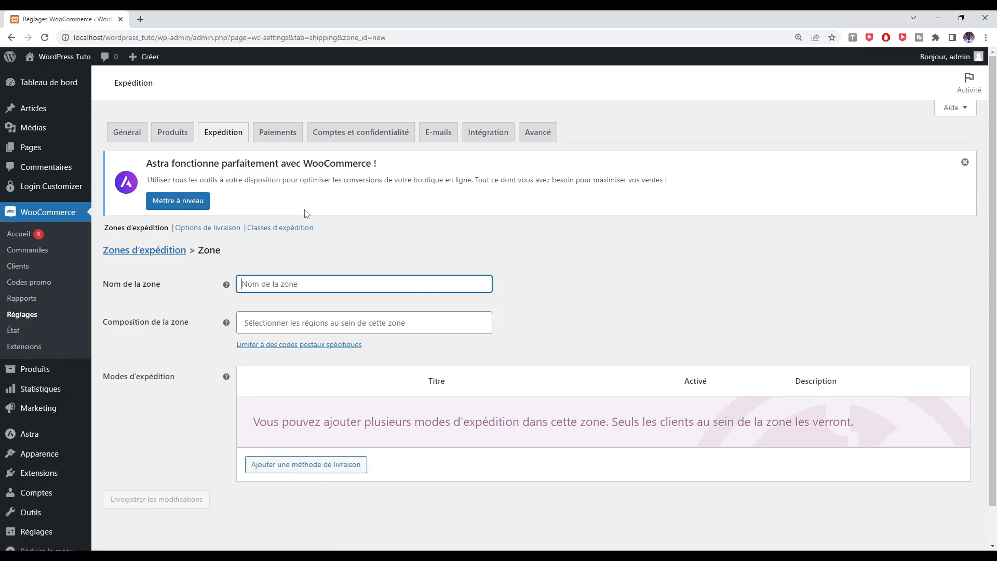
{"action": "type", "text": "Zo"}
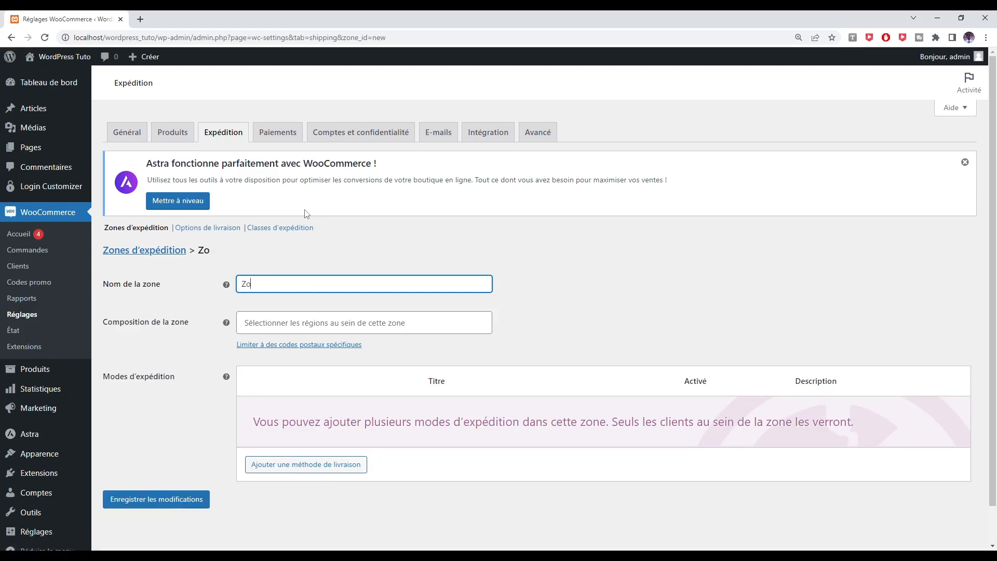
{"action": "type", "text": "ne 1"}
{"action": "left_click", "coordinate": [391, 327]}
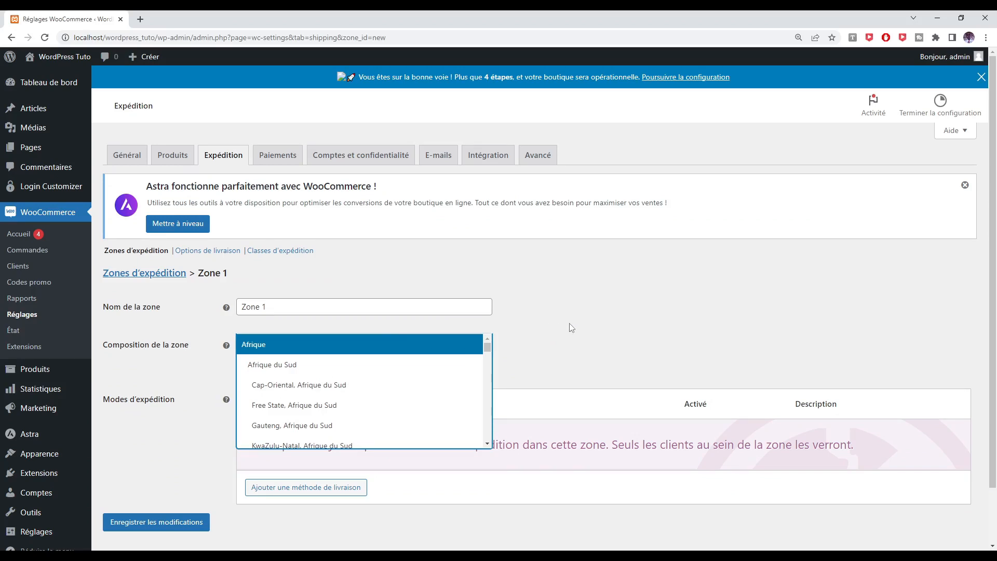
{"action": "type", "text": "Ab"}
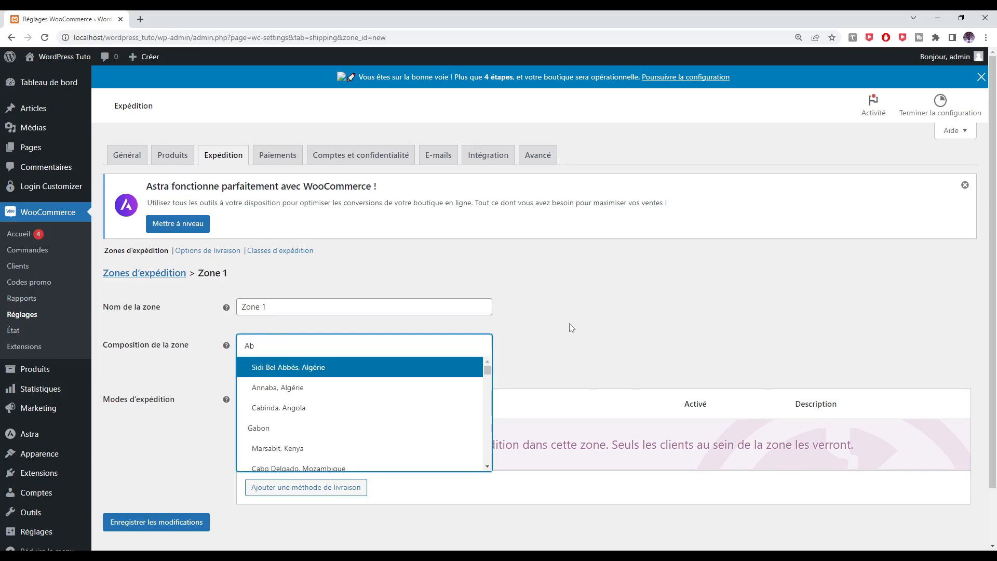
{"action": "type", "text": "id"}
{"action": "key", "text": "BackSpace"}
{"action": "key", "text": "BackSpace"}
{"action": "key", "text": "BackSpace"}
{"action": "key", "text": "BackSpace"}
{"action": "key", "text": "BackSpace"}
{"action": "type", "text": "Côte"}
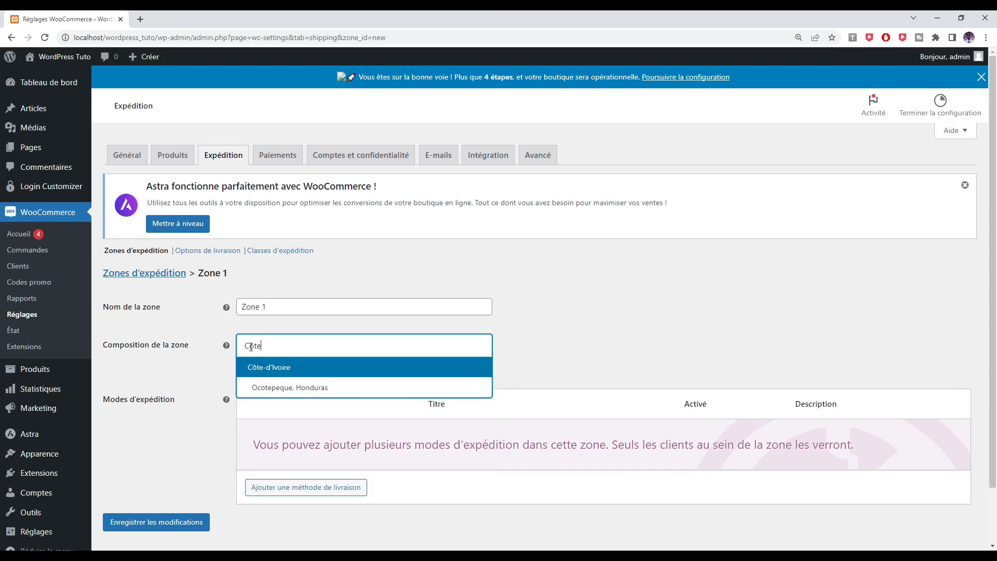
{"action": "left_click", "coordinate": [261, 373]}
{"action": "scroll", "coordinate": [452, 423], "scroll_direction": "down", "scroll_amount": 2}
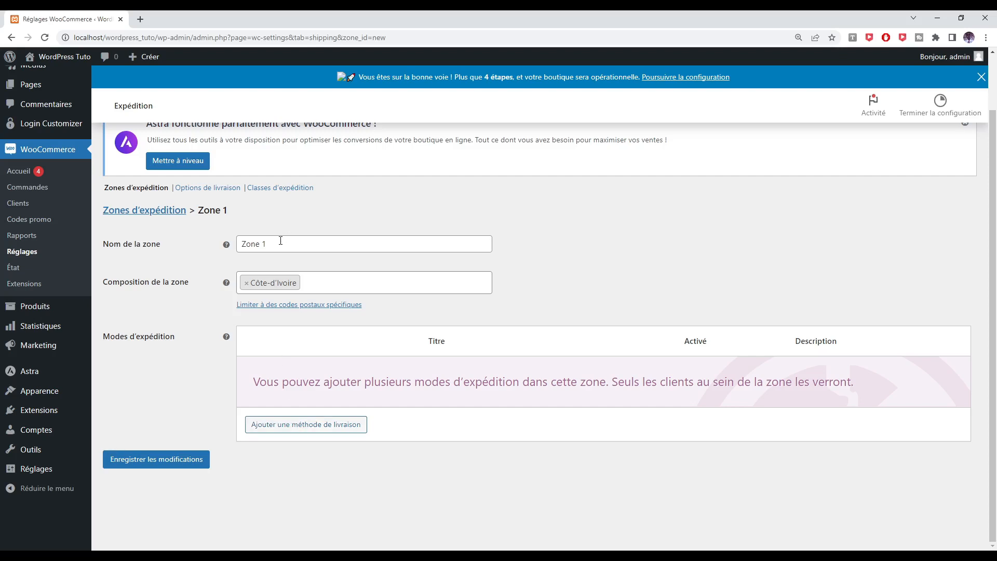
Add a Point de vente (store pickup) shipping method to Zone 1
{"action": "left_click", "coordinate": [303, 432]}
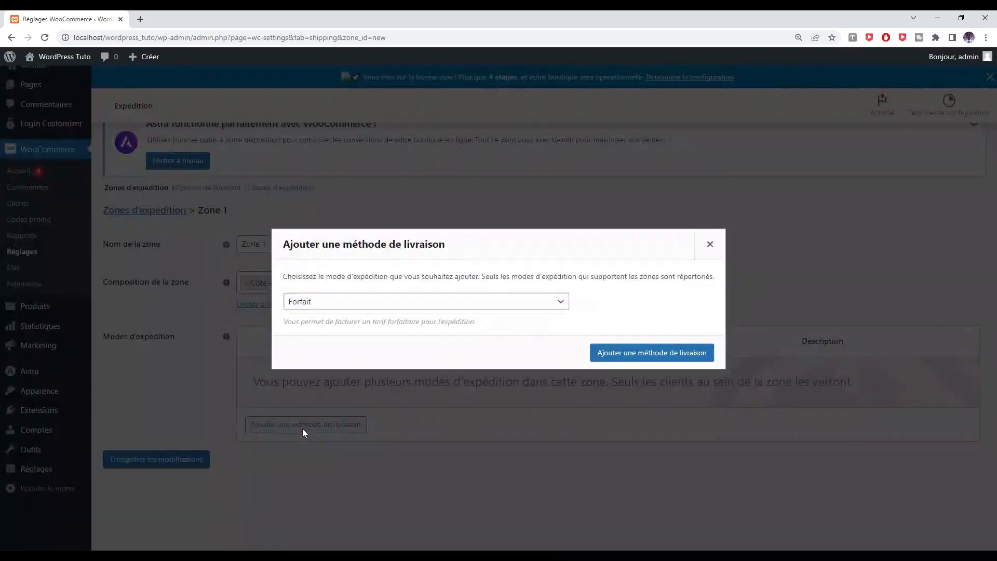
{"action": "left_click", "coordinate": [445, 307]}
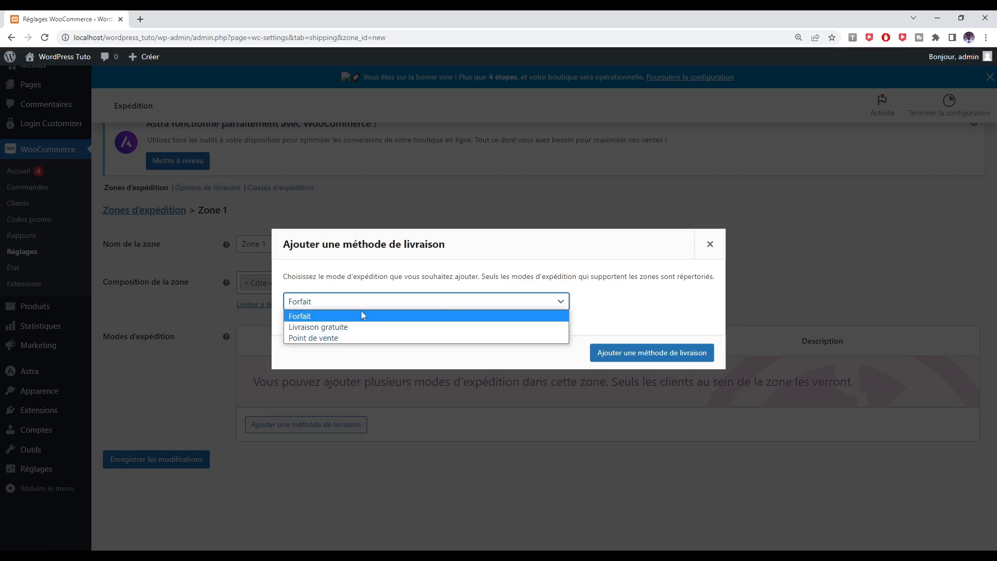
{"action": "left_click", "coordinate": [322, 339]}
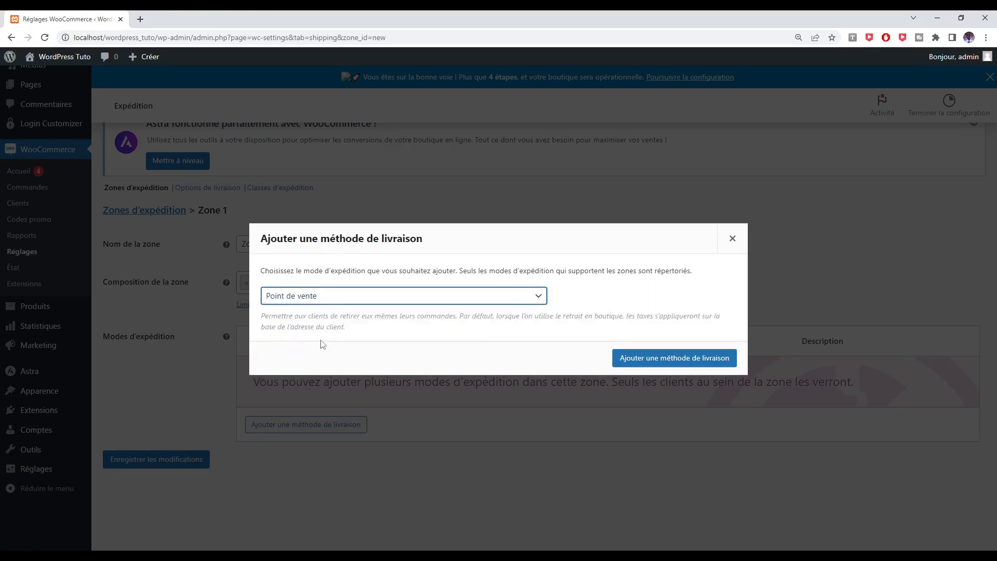
{"action": "left_click", "coordinate": [648, 358]}
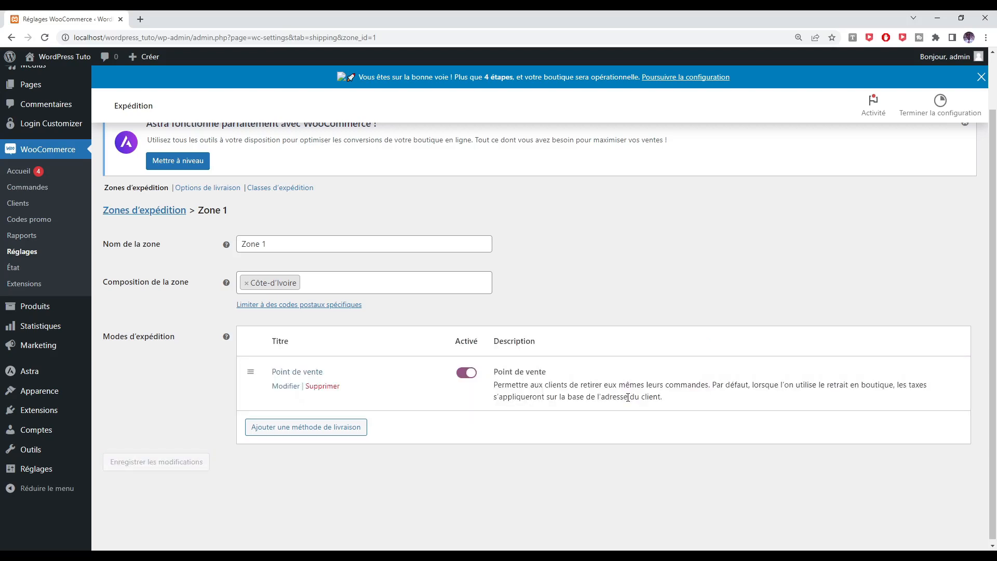
Retitle the pickup method 'Retrait du colis à la boutique', keep it Taxable, and save
{"action": "left_click", "coordinate": [291, 372]}
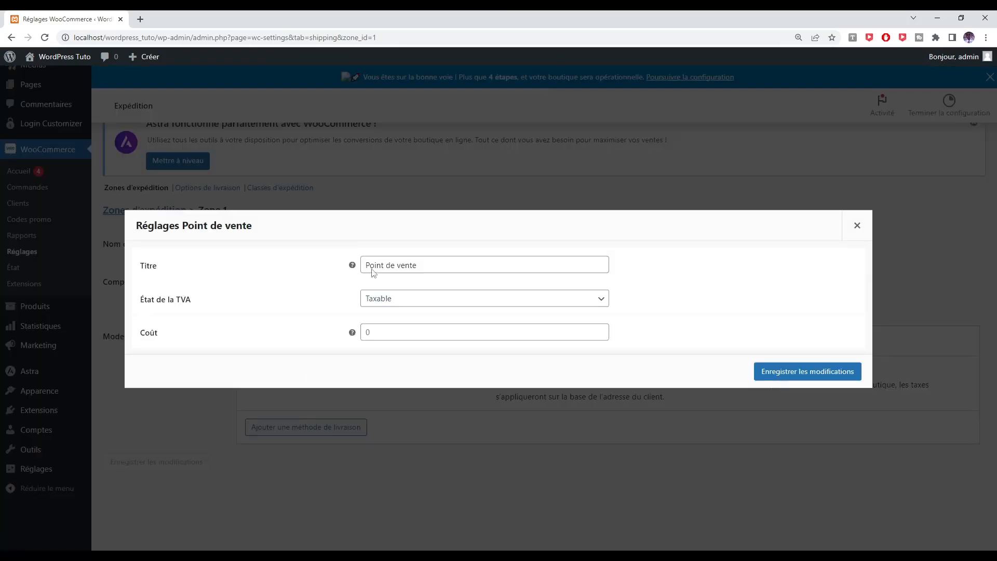
{"action": "left_click_drag", "start_coordinate": [428, 266], "coordinate": [363, 266]}
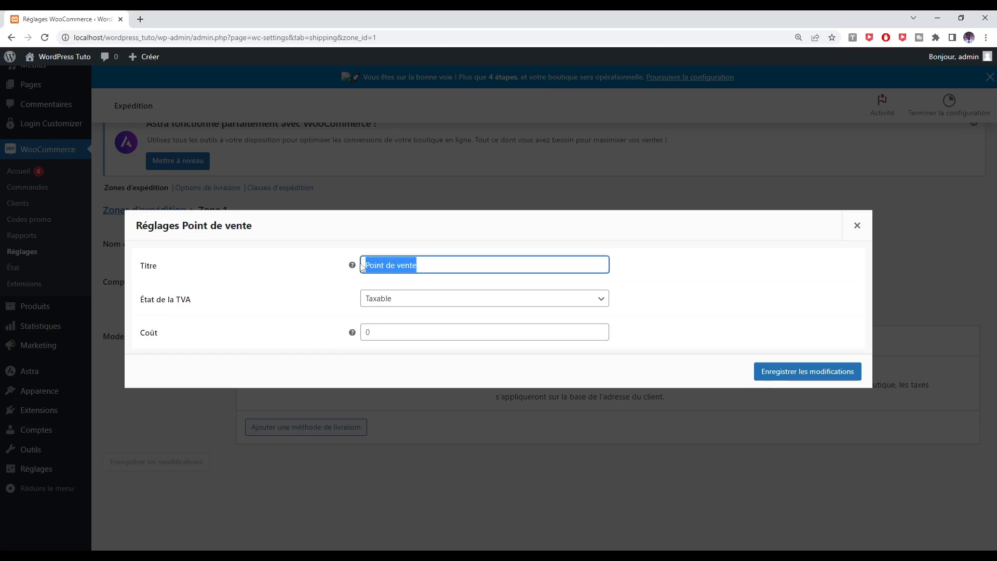
{"action": "type", "text": "Re"}
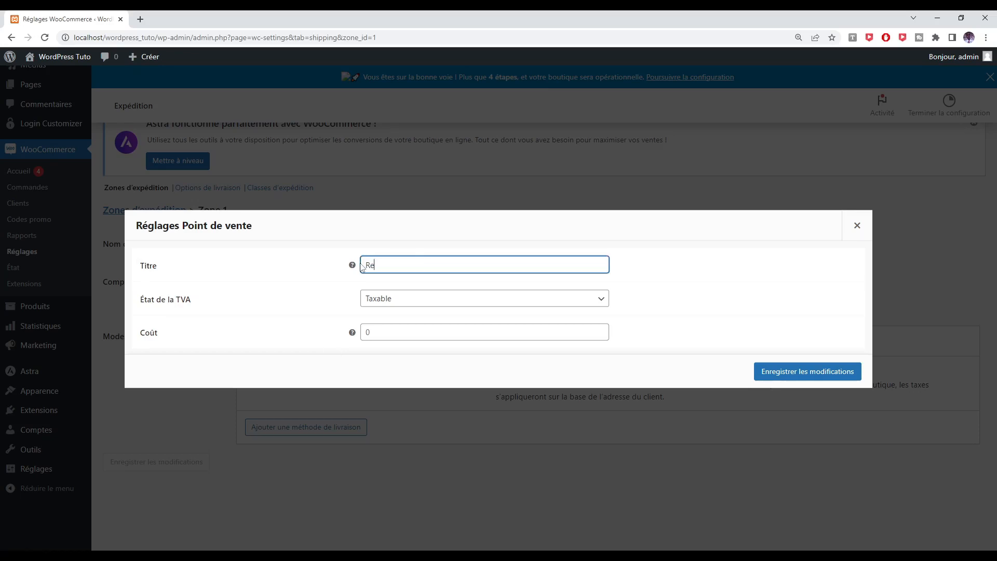
{"action": "type", "text": "trait du colis  à boutique"}
{"action": "left_click", "coordinate": [411, 300]}
{"action": "left_click", "coordinate": [412, 298]}
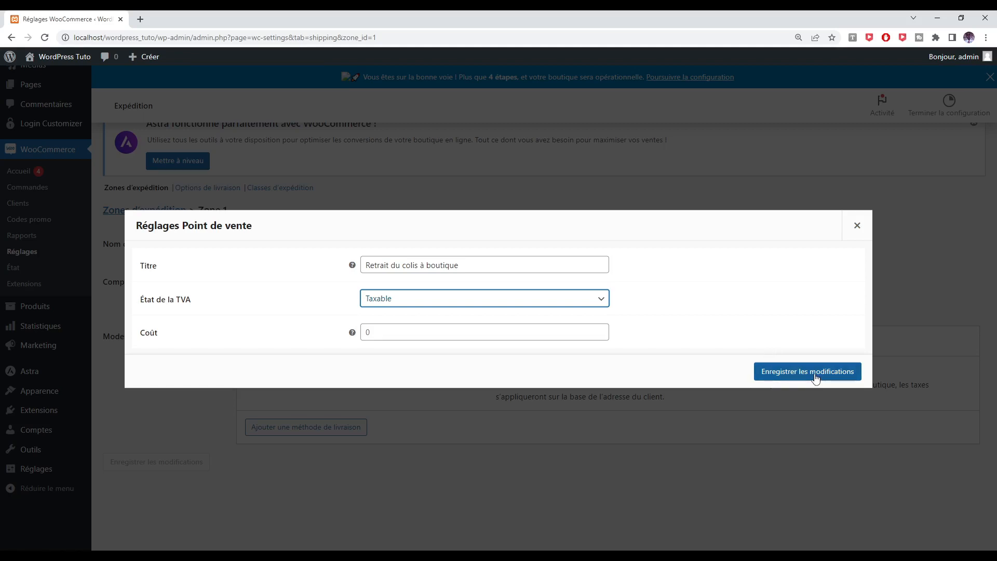
{"action": "left_click", "coordinate": [426, 264]}
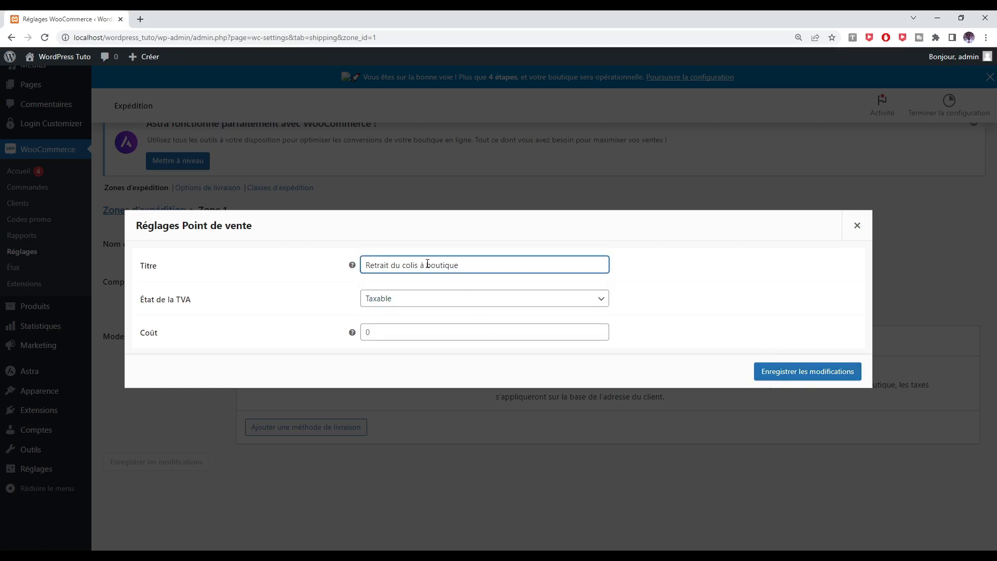
{"action": "type", "text": "la"}
{"action": "left_click", "coordinate": [783, 371]}
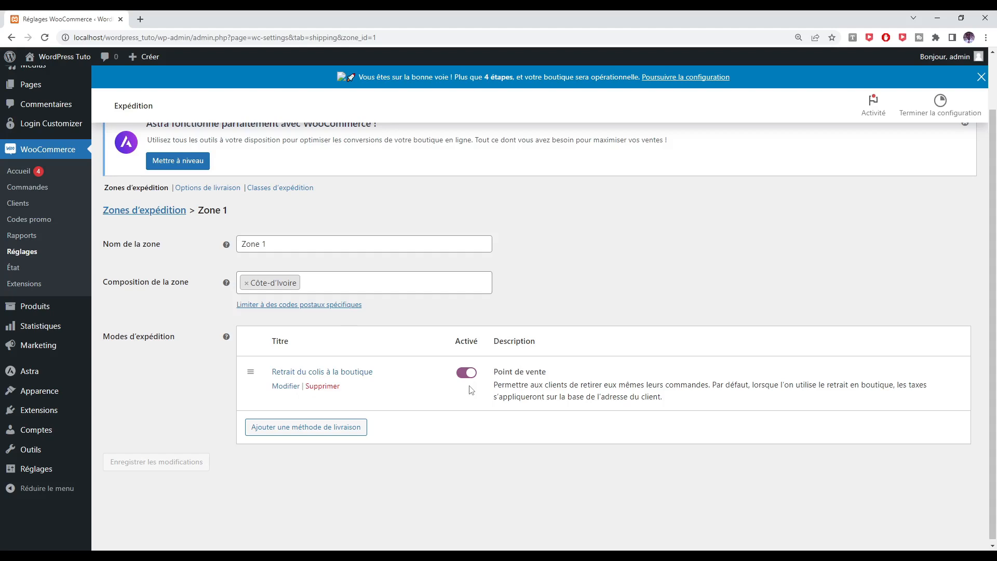
Add a Forfait (flat rate) shipping method to Zone 1
{"action": "left_click", "coordinate": [300, 429]}
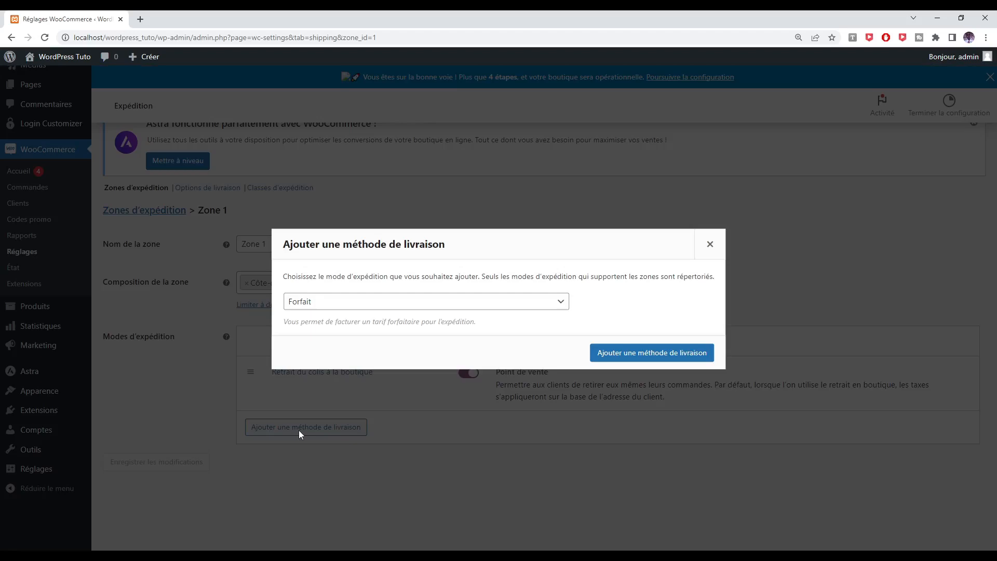
{"action": "left_click", "coordinate": [424, 311]}
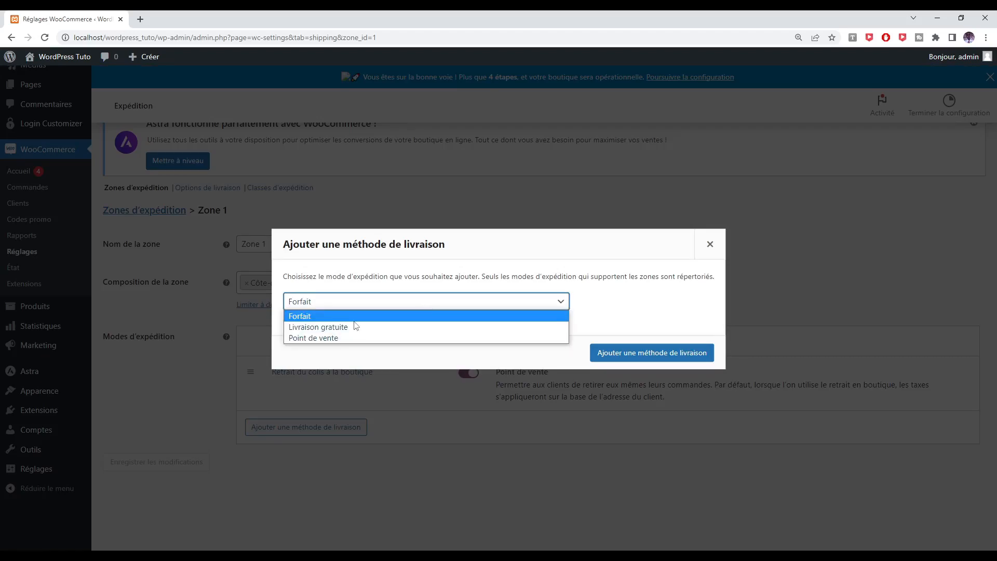
{"action": "left_click", "coordinate": [314, 317]}
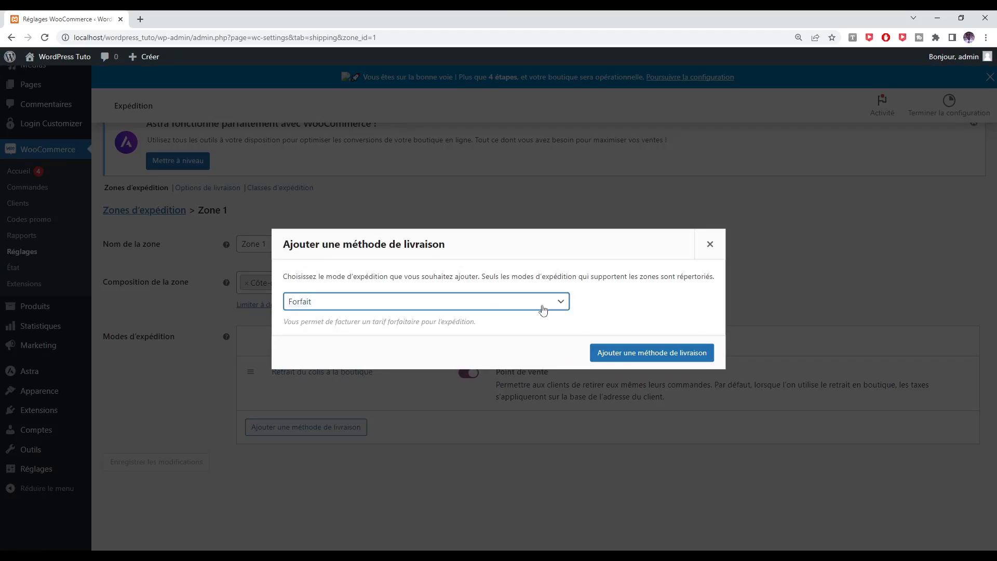
{"action": "left_click", "coordinate": [639, 352]}
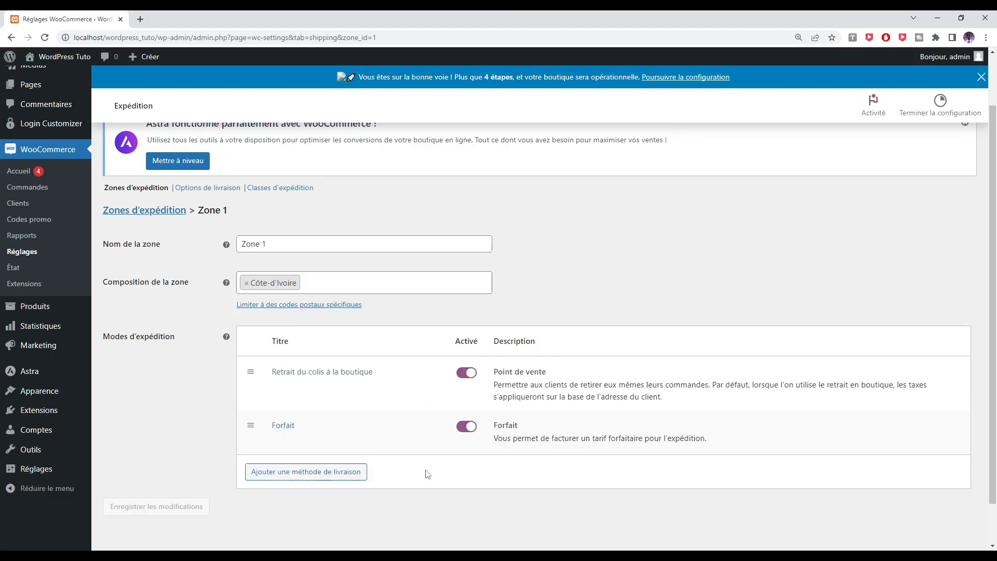
Title the flat-rate method 'Treichville' with cost 20 and save its settings
{"action": "left_click", "coordinate": [279, 426]}
{"action": "double_click", "coordinate": [376, 268]}
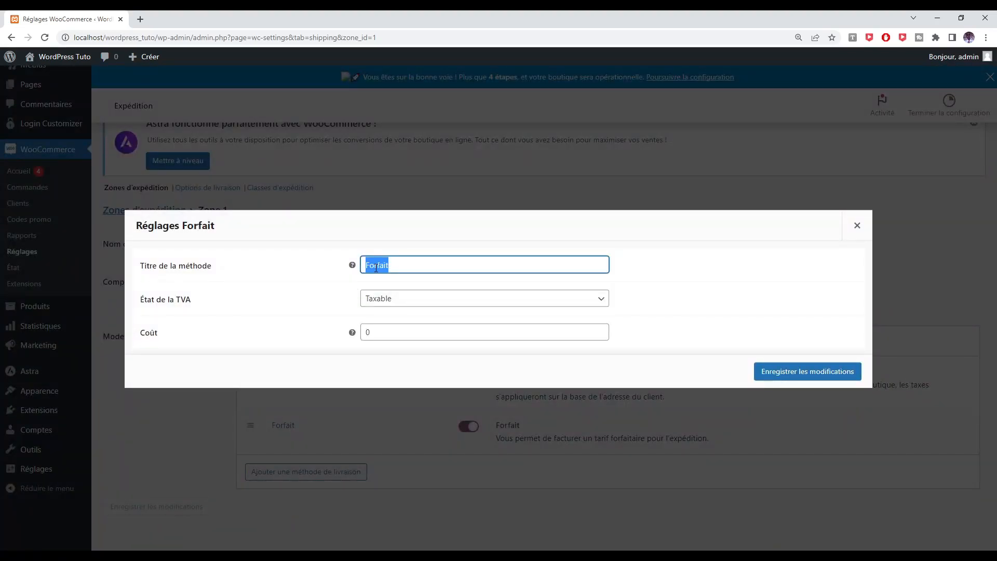
{"action": "type", "text": "Treichvil"}
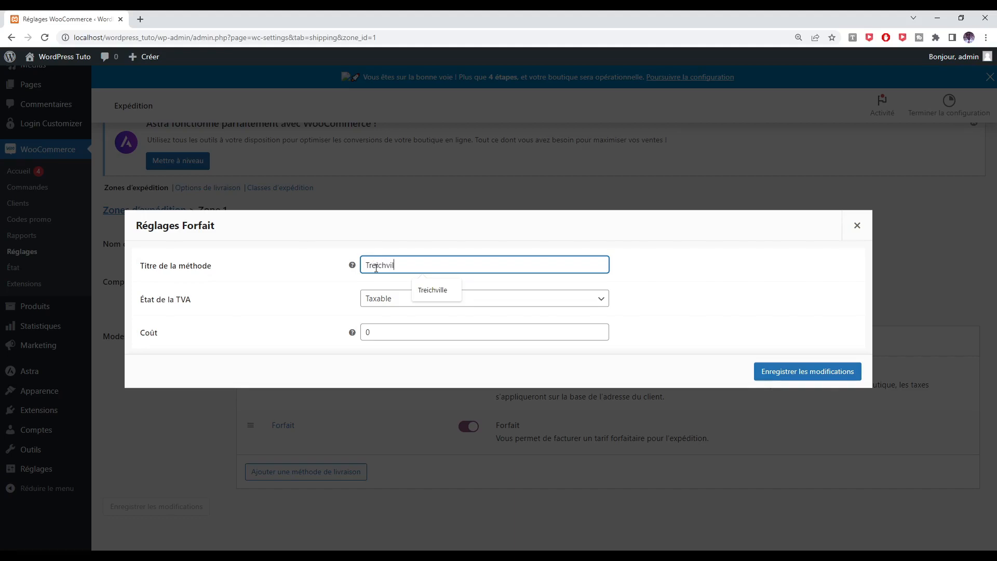
{"action": "type", "text": "le"}
{"action": "key", "text": "Tab"}
{"action": "key", "text": "Tab"}
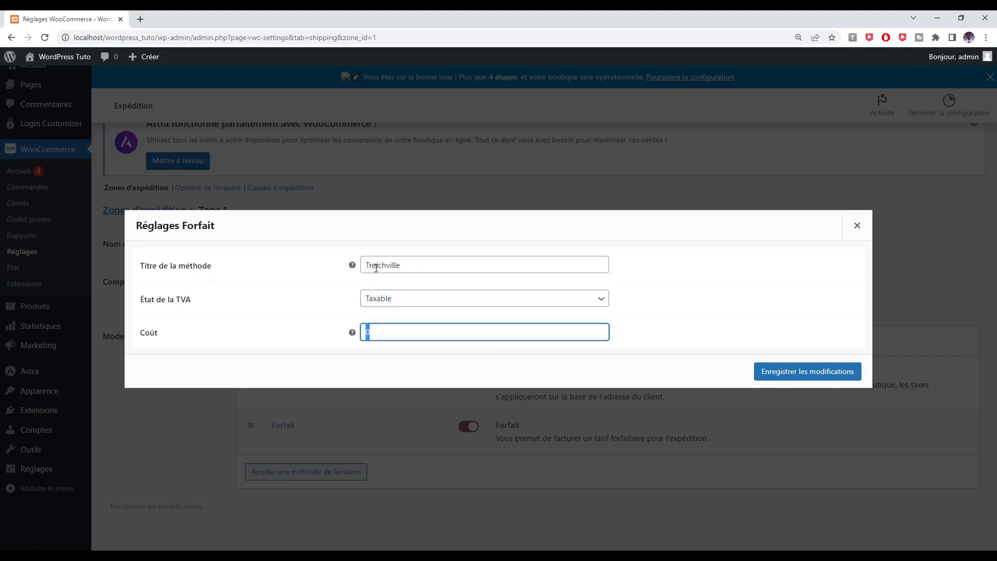
{"action": "type", "text": "200"}
{"action": "left_click", "coordinate": [788, 372]}
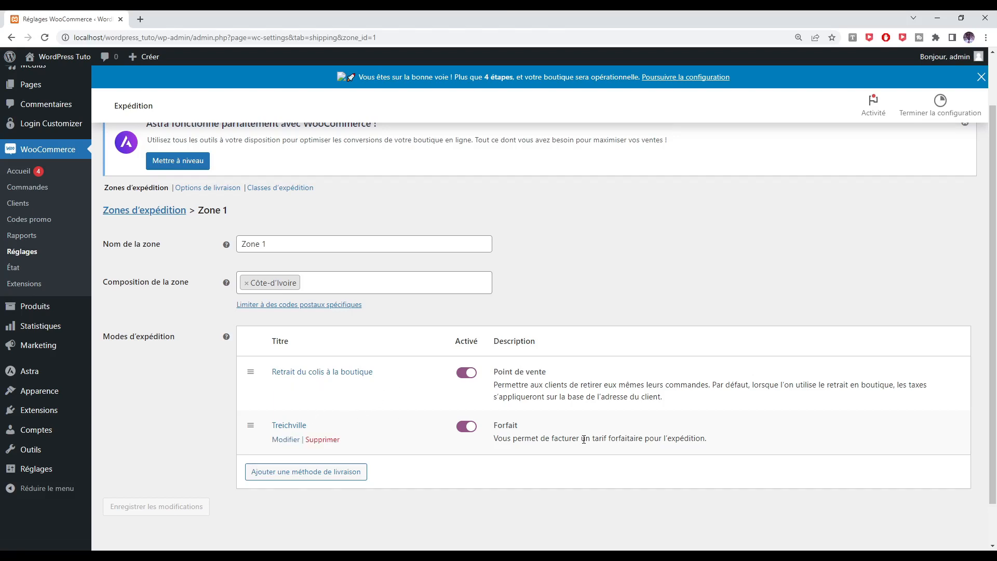
Return to the top of the settings and switch to the Paiements tab
{"action": "scroll", "coordinate": [584, 440], "scroll_direction": "up", "scroll_amount": 2}
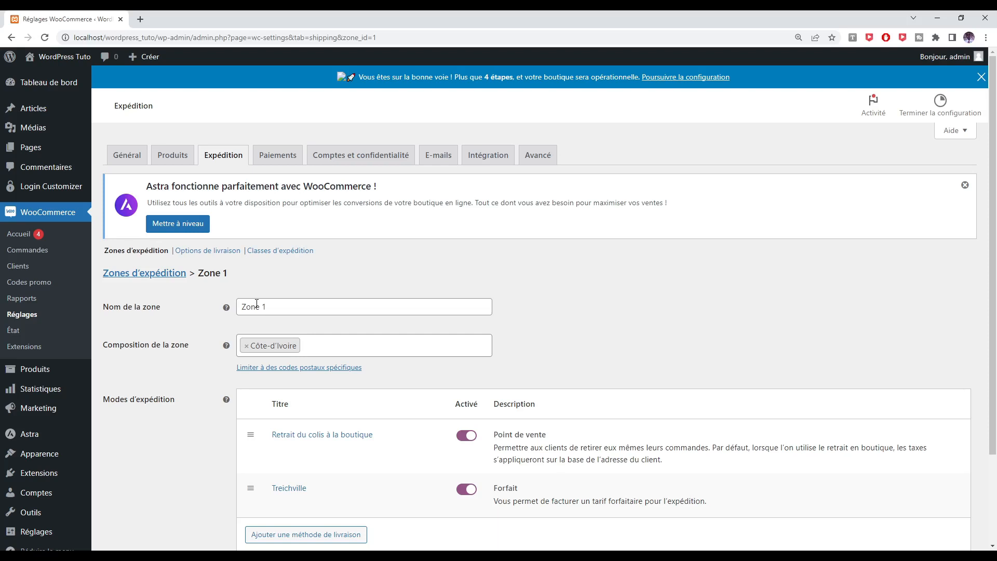
{"action": "left_click", "coordinate": [274, 158]}
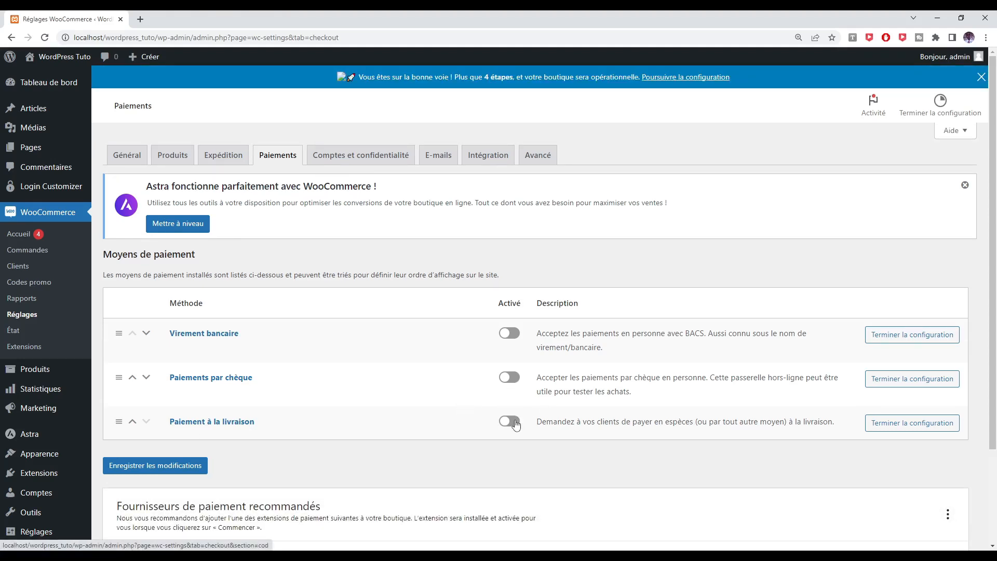
Turn on Paiement à la livraison, leaving bank transfer and cheque off, and save
{"action": "left_click", "coordinate": [515, 425]}
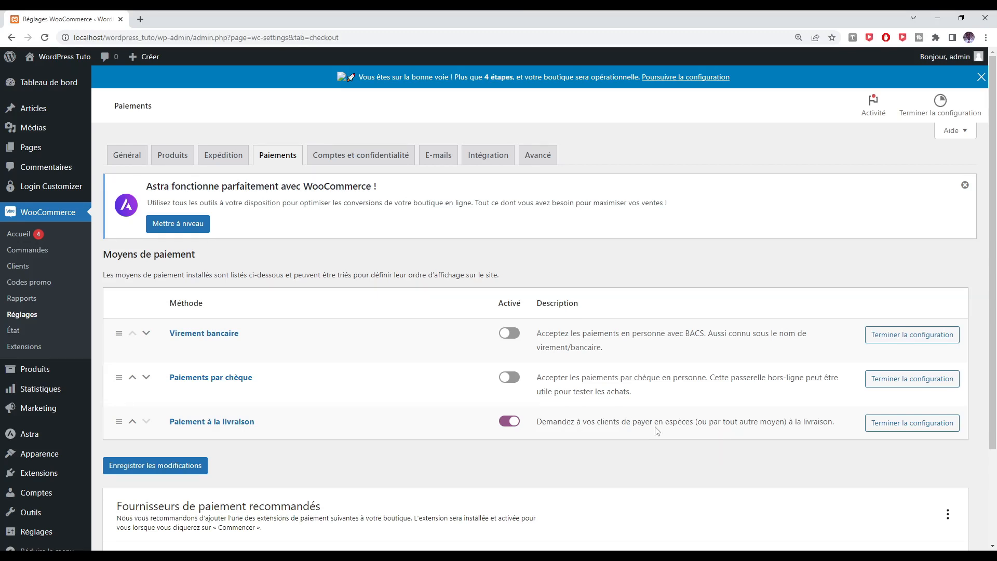
{"action": "left_click", "coordinate": [134, 468]}
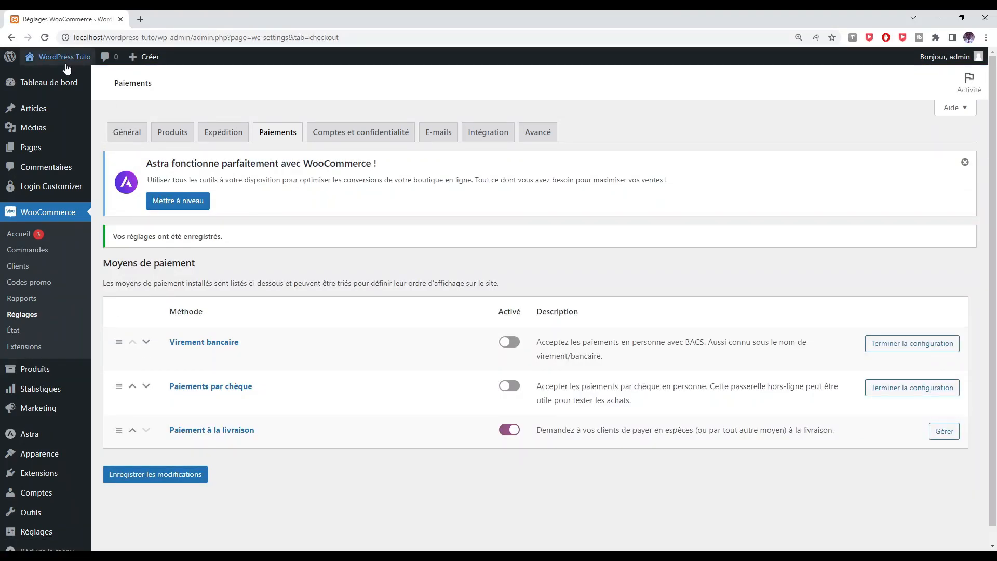
Open the storefront (Visiter la boutique) in a new browser tab
{"action": "mouse_move", "coordinate": [60, 57]}
{"action": "right_click", "coordinate": [53, 92]}
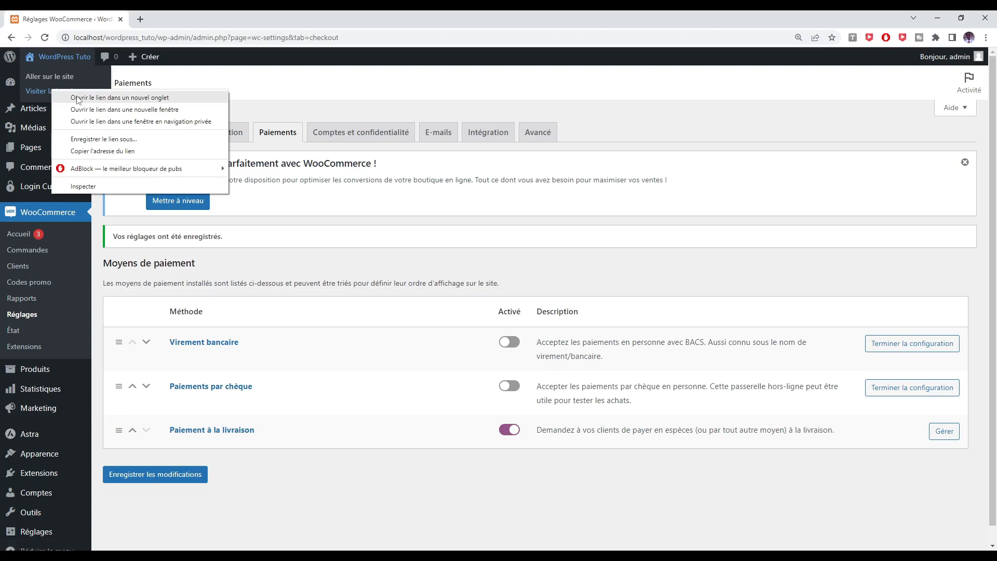
{"action": "left_click", "coordinate": [77, 96]}
{"action": "left_click", "coordinate": [208, 18]}
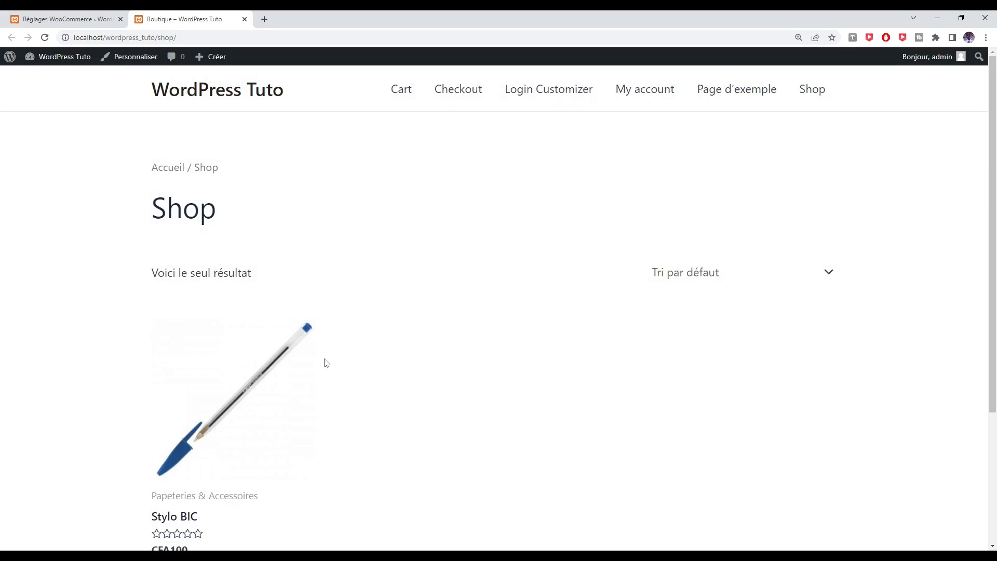
Add the Stylo BIC in colour Rouge to the cart and view the cart
{"action": "scroll", "coordinate": [326, 362], "scroll_direction": "down", "scroll_amount": 1}
{"action": "left_click", "coordinate": [231, 357]}
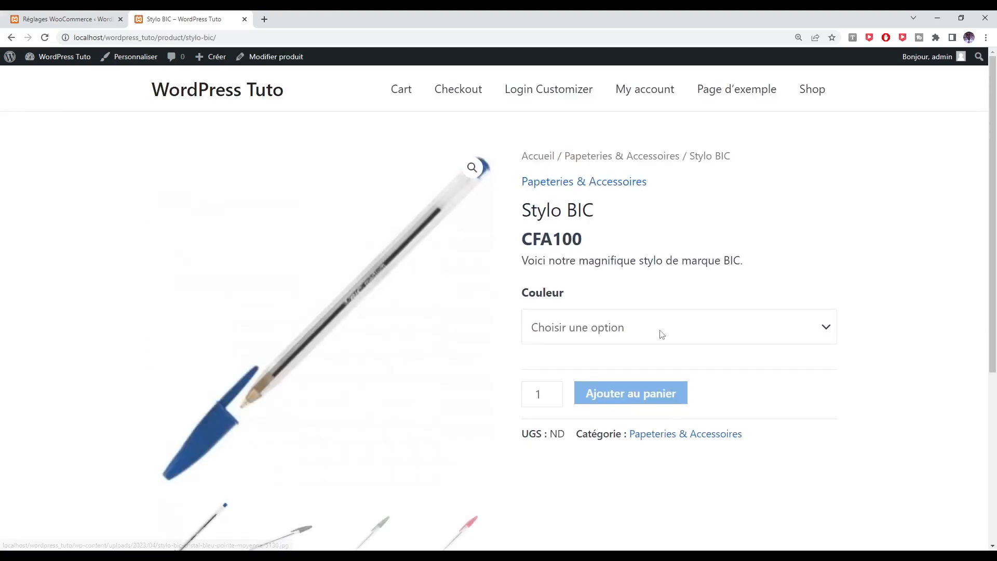
{"action": "left_click", "coordinate": [633, 332]}
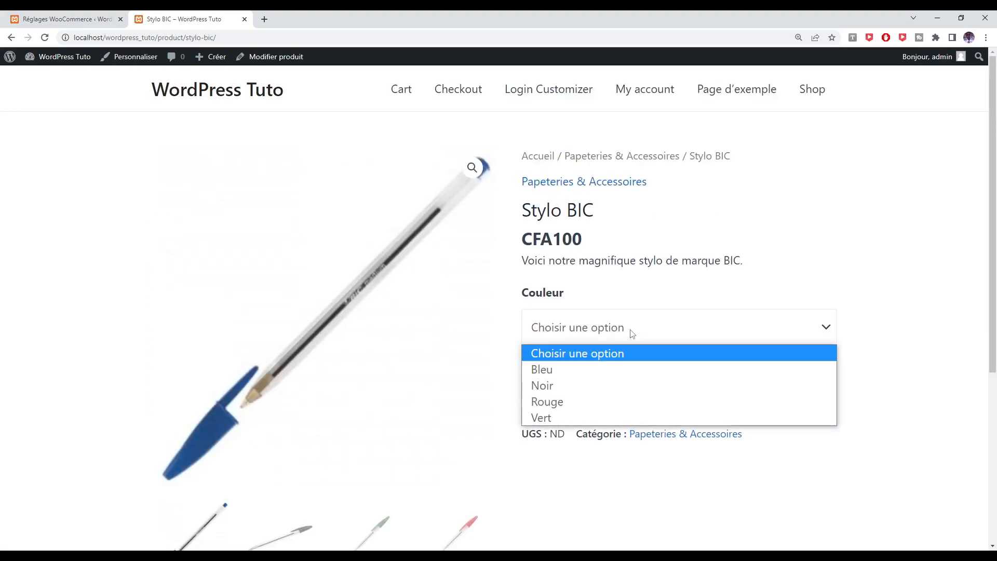
{"action": "left_click", "coordinate": [549, 402]}
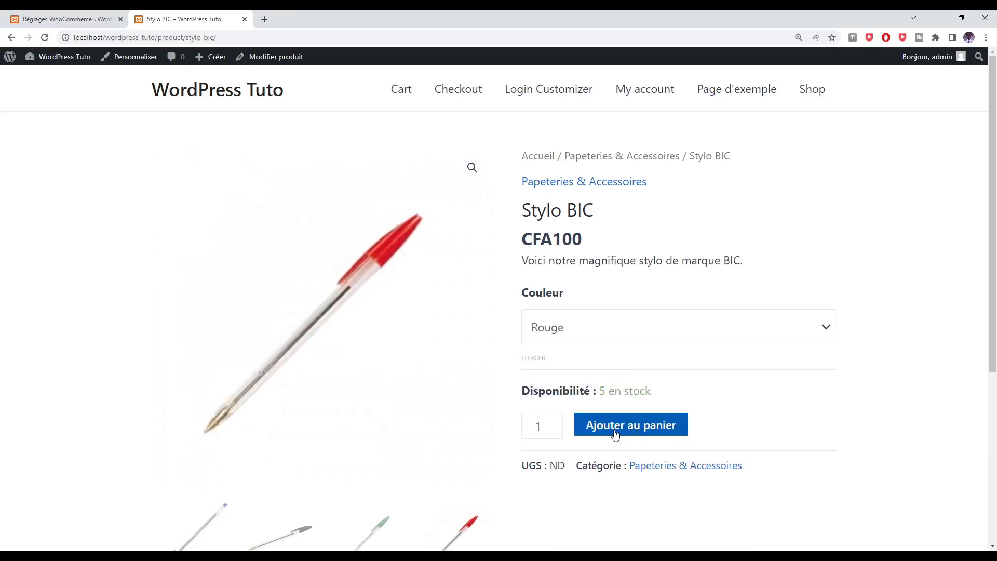
{"action": "left_click", "coordinate": [615, 427]}
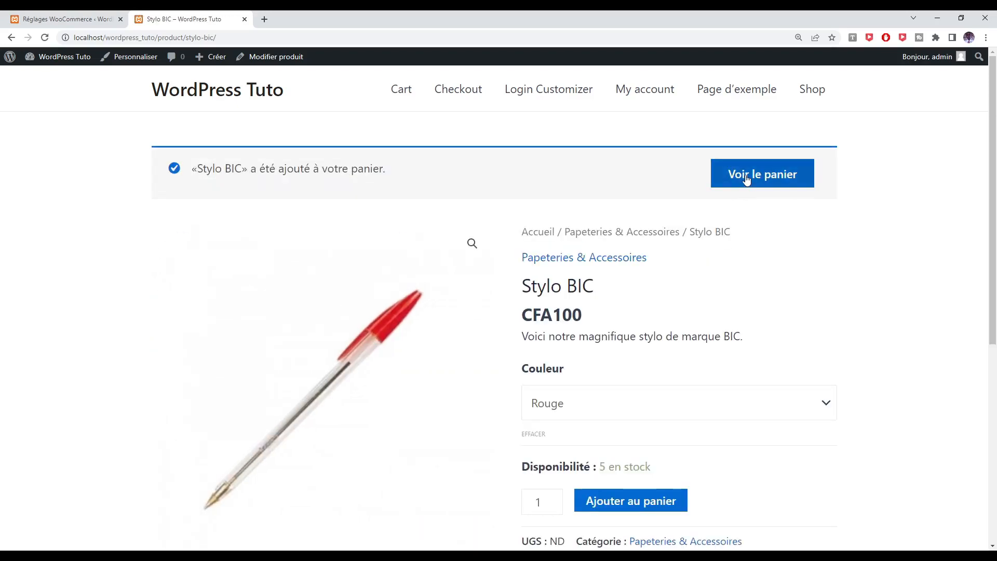
{"action": "left_click", "coordinate": [746, 177]}
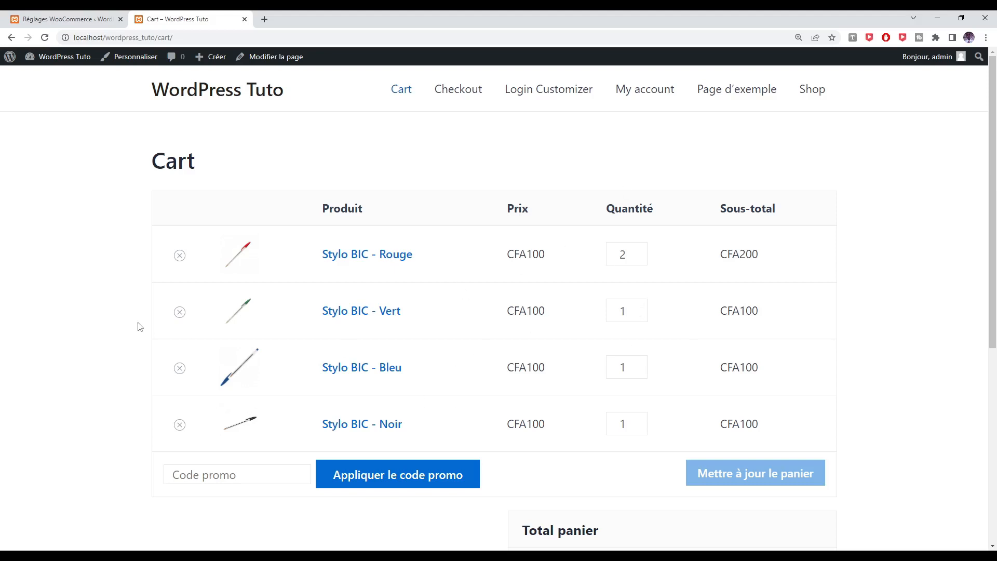
Remove the green and blue pens, cut the red Stylo BIC to 1, and update the cart to CFA100
{"action": "left_click", "coordinate": [179, 313]}
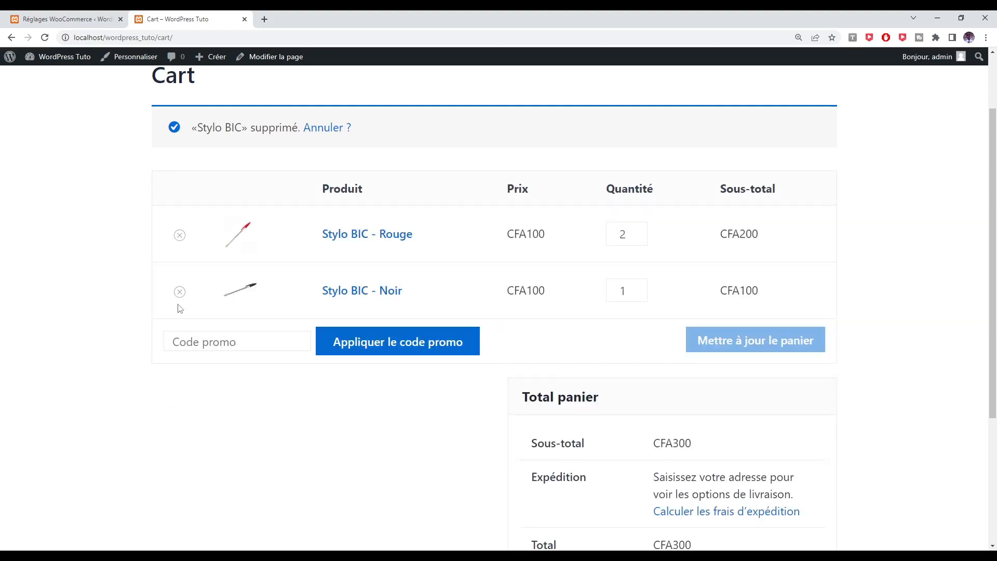
{"action": "left_click", "coordinate": [179, 292]}
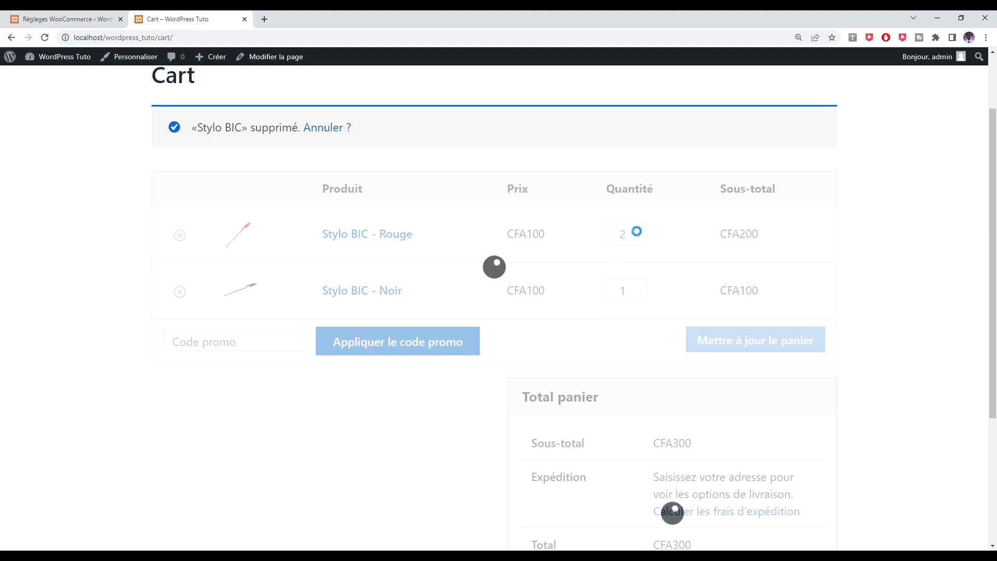
{"action": "left_click", "coordinate": [639, 240]}
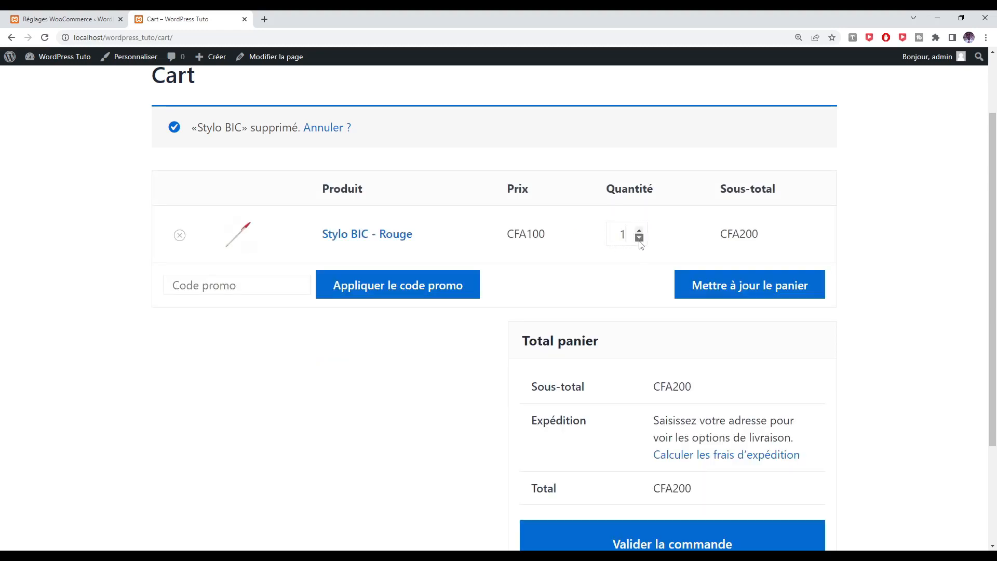
{"action": "left_click", "coordinate": [744, 285]}
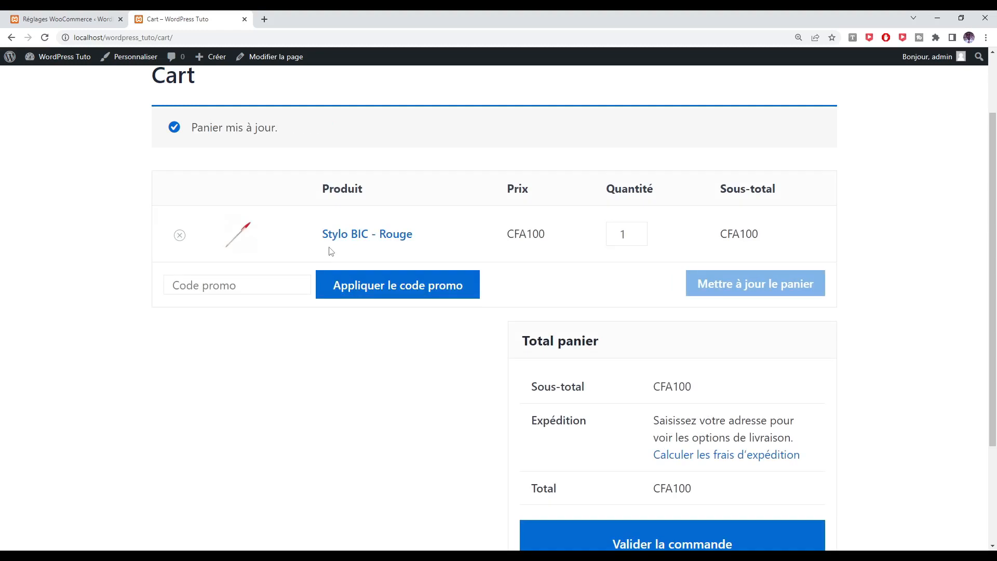
{"action": "scroll", "coordinate": [607, 344], "scroll_direction": "down", "scroll_amount": 3}
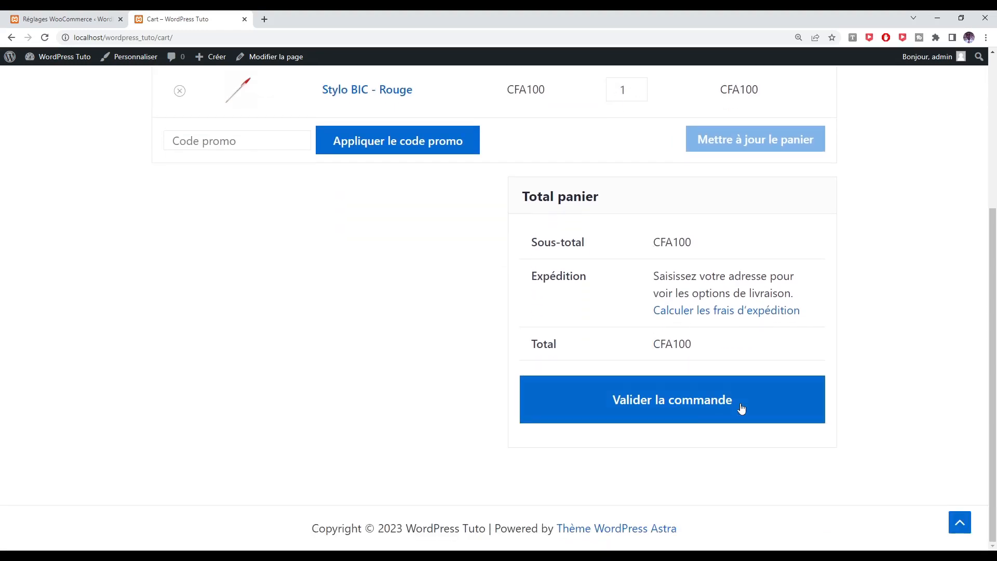
Go to checkout and enter the customer's first and last name in billing details
{"action": "left_click", "coordinate": [686, 404]}
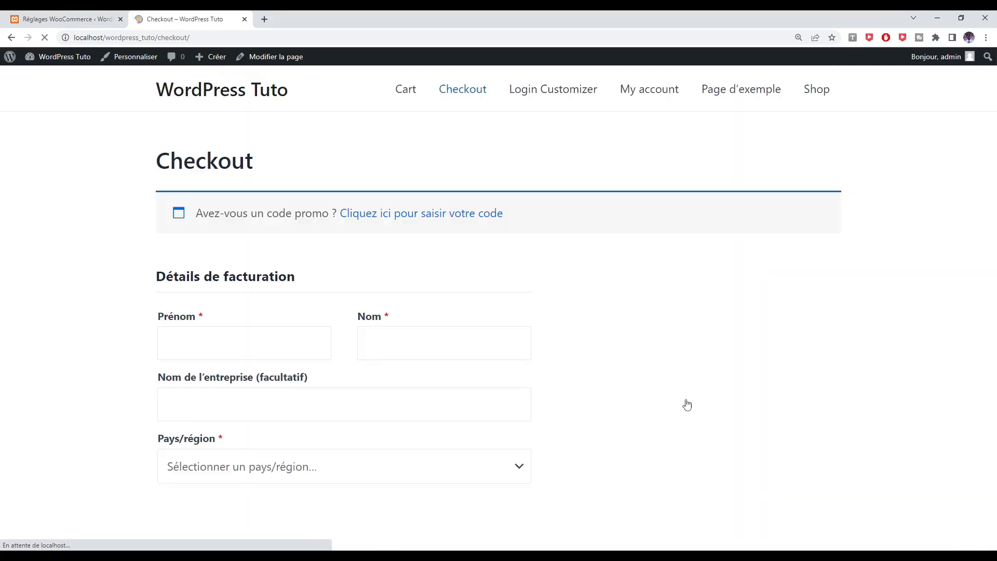
{"action": "left_click", "coordinate": [196, 329]}
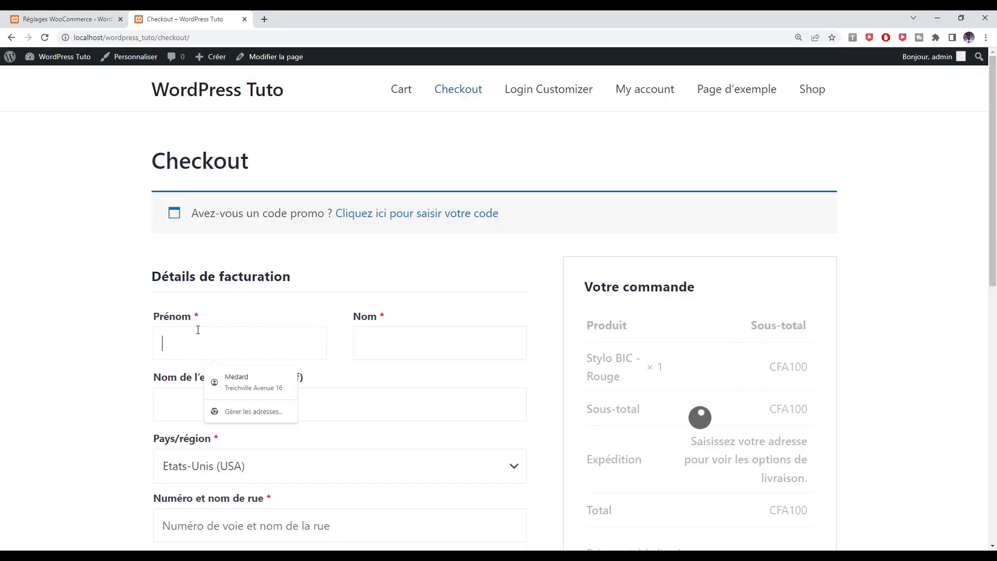
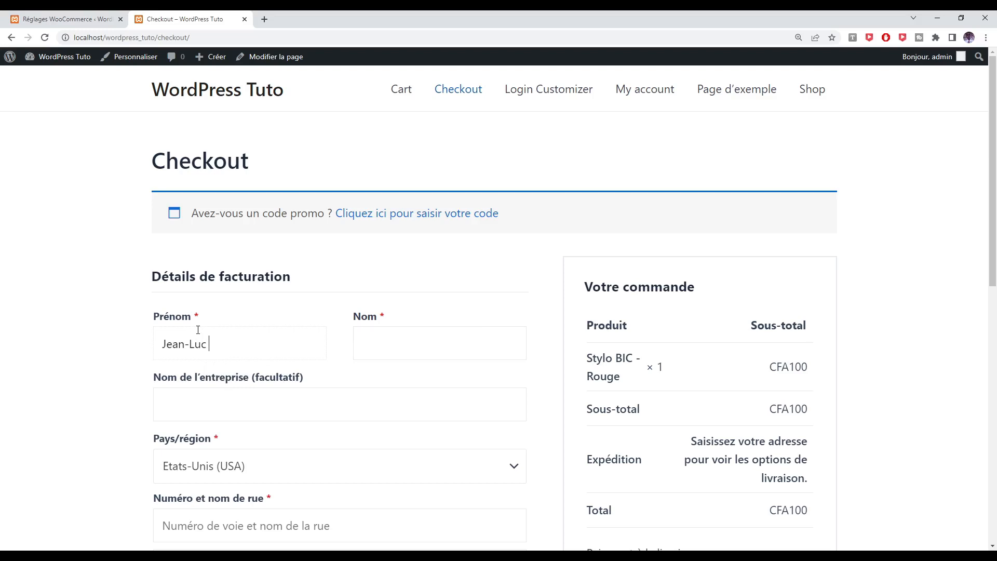
{"action": "key", "text": "Tab"}
{"action": "key", "text": "Tab"}
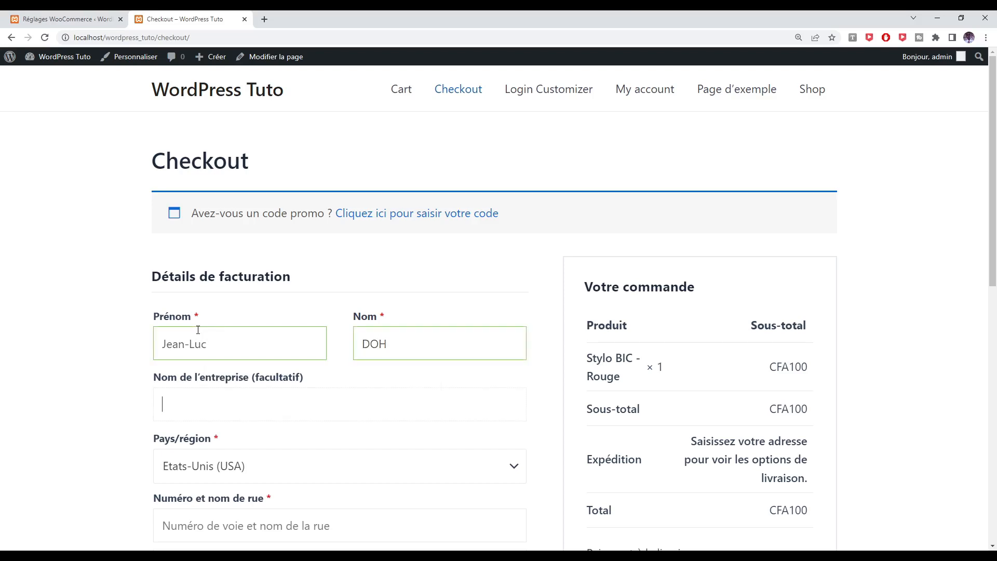
Set country to Côte-d'Ivoire, fill street and city from a saved address, and region Abidjan
{"action": "left_click", "coordinate": [514, 465]}
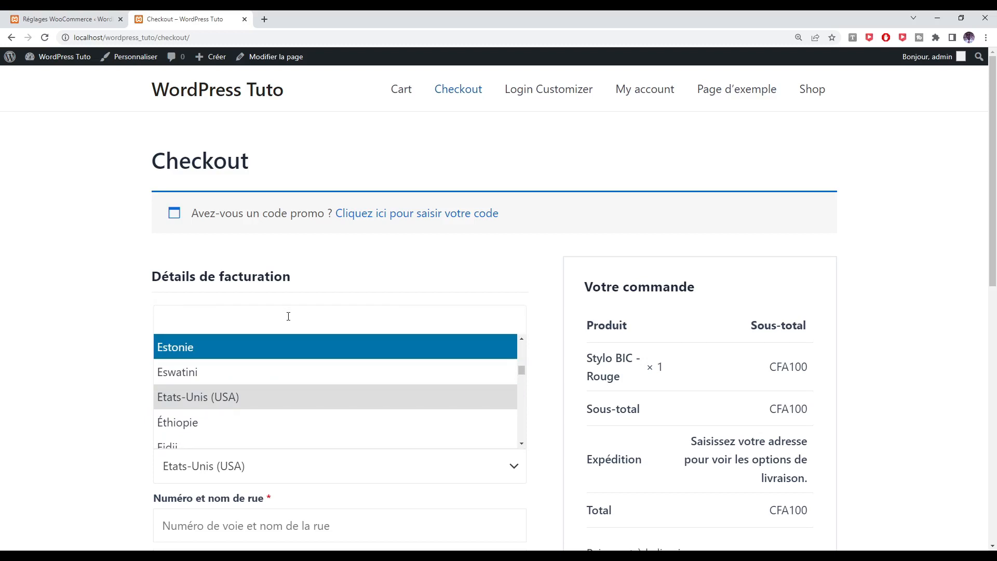
{"action": "type", "text": "côte"}
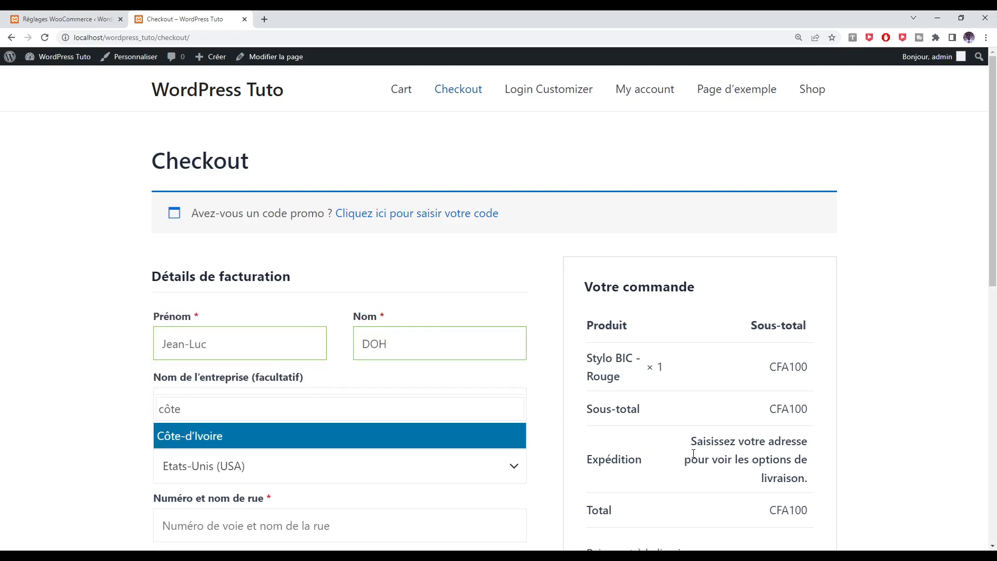
{"action": "left_click", "coordinate": [194, 439]}
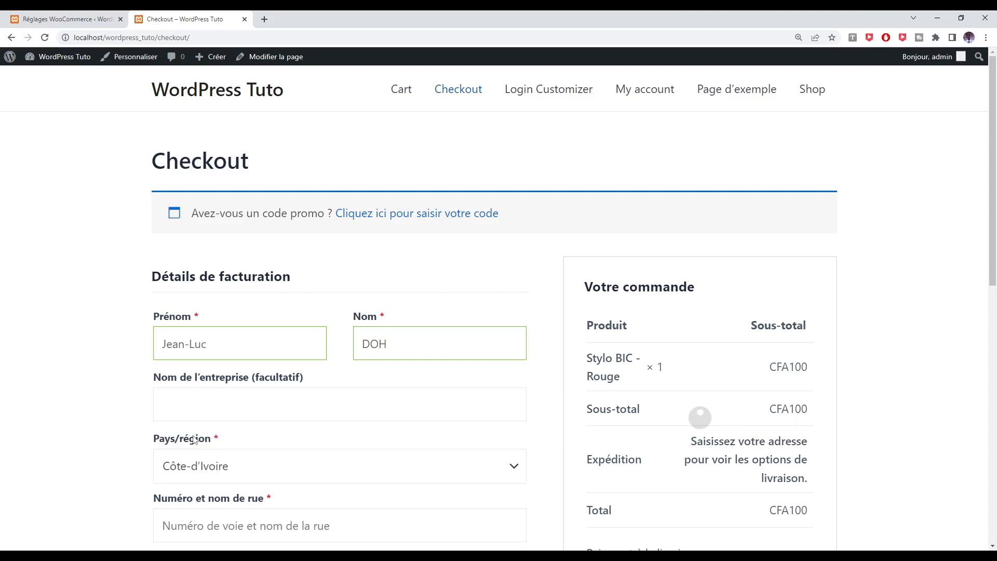
{"action": "scroll", "coordinate": [98, 461], "scroll_direction": "down", "scroll_amount": 2}
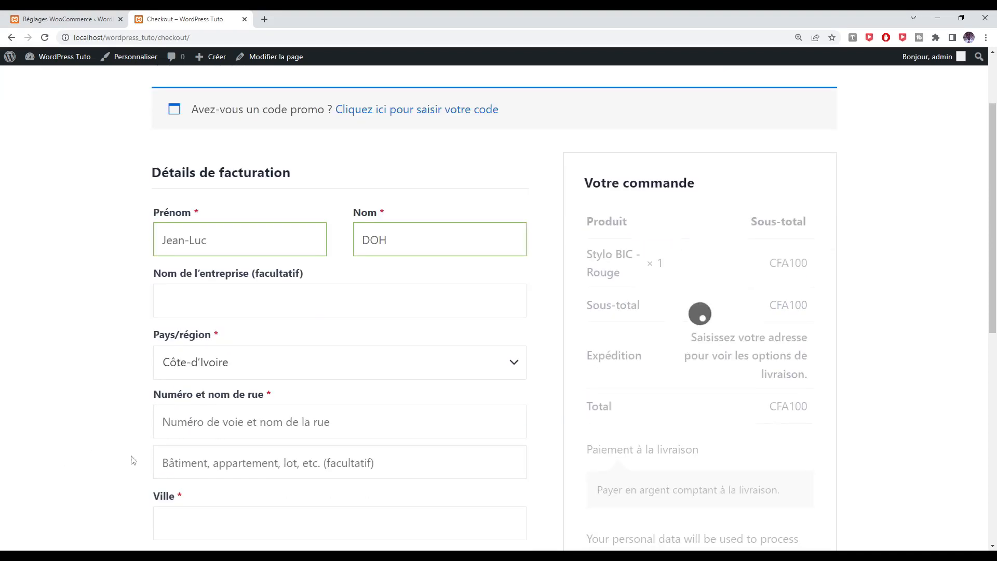
{"action": "left_click", "coordinate": [258, 421]}
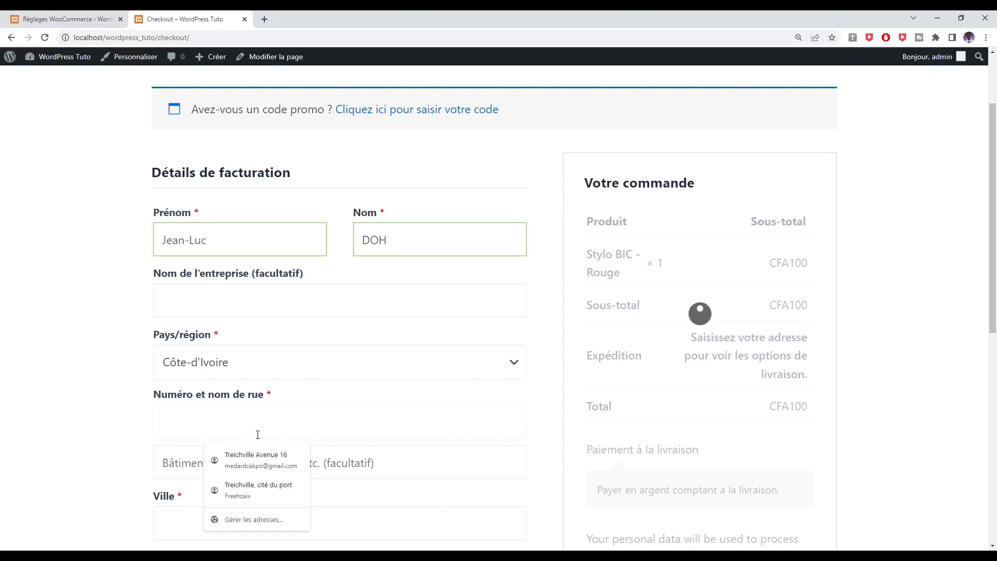
{"action": "left_click", "coordinate": [256, 457]}
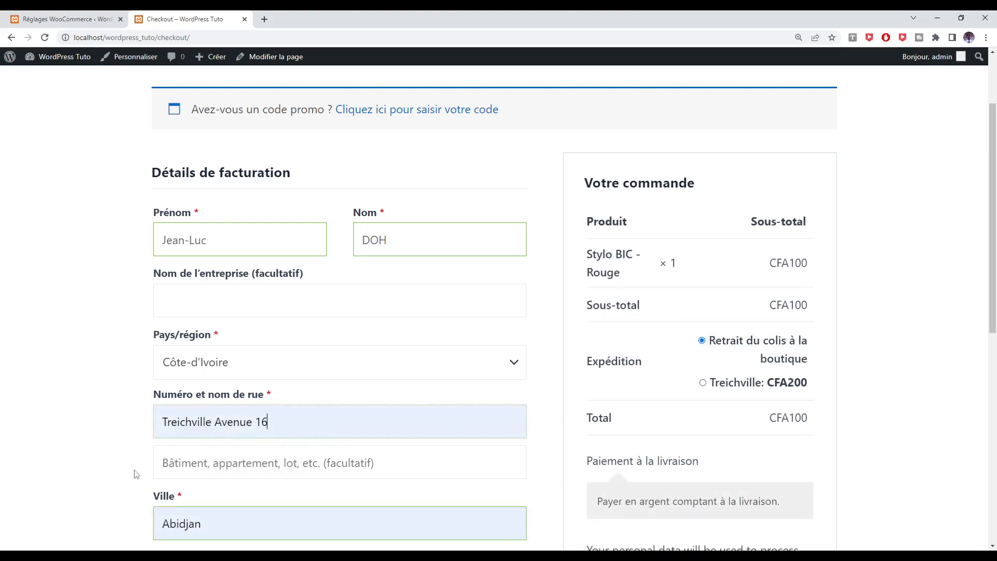
{"action": "scroll", "coordinate": [221, 477], "scroll_direction": "down", "scroll_amount": 2}
{"action": "left_click", "coordinate": [225, 482]}
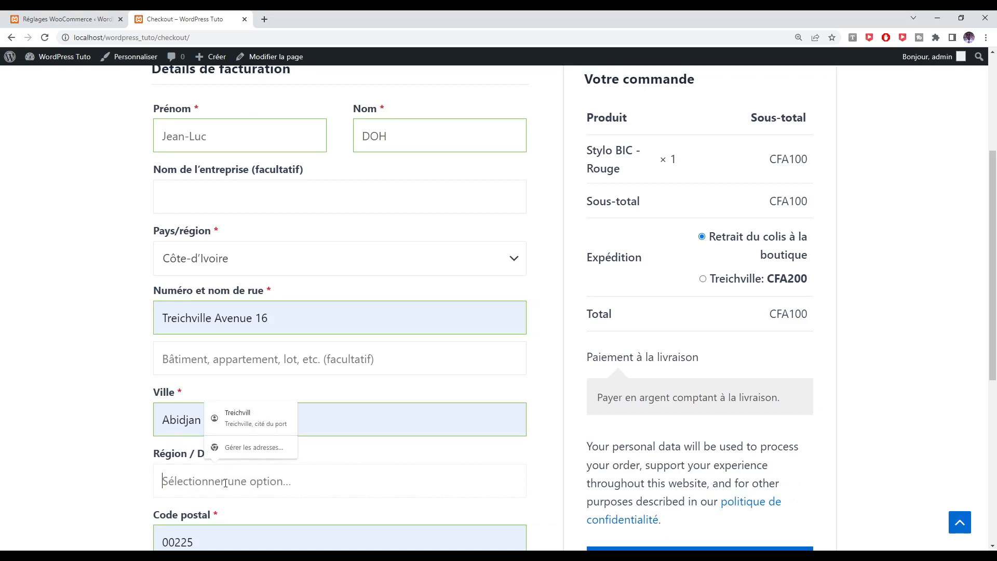
{"action": "type", "text": "Abidjan"}
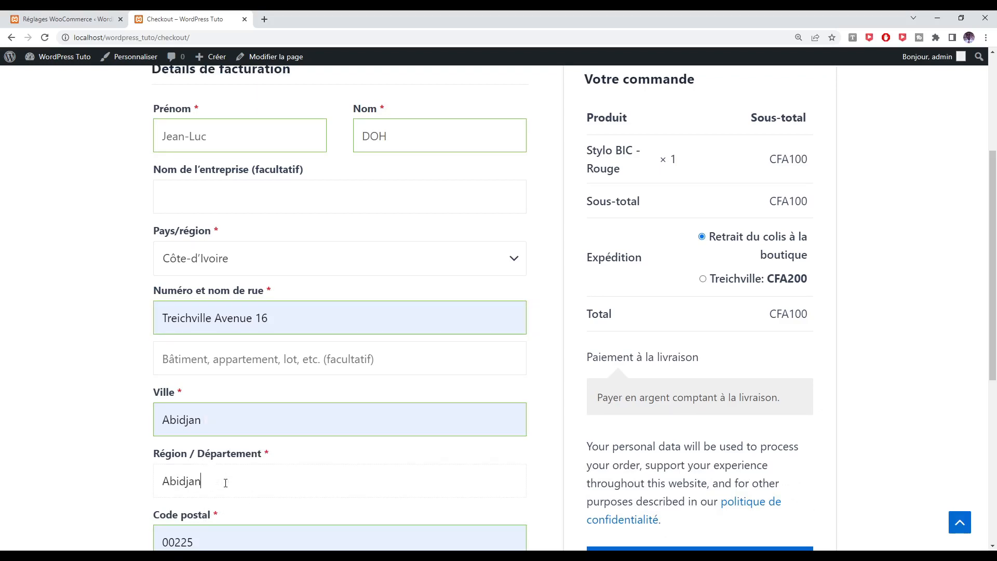
{"action": "scroll", "coordinate": [225, 483], "scroll_direction": "down", "scroll_amount": 3}
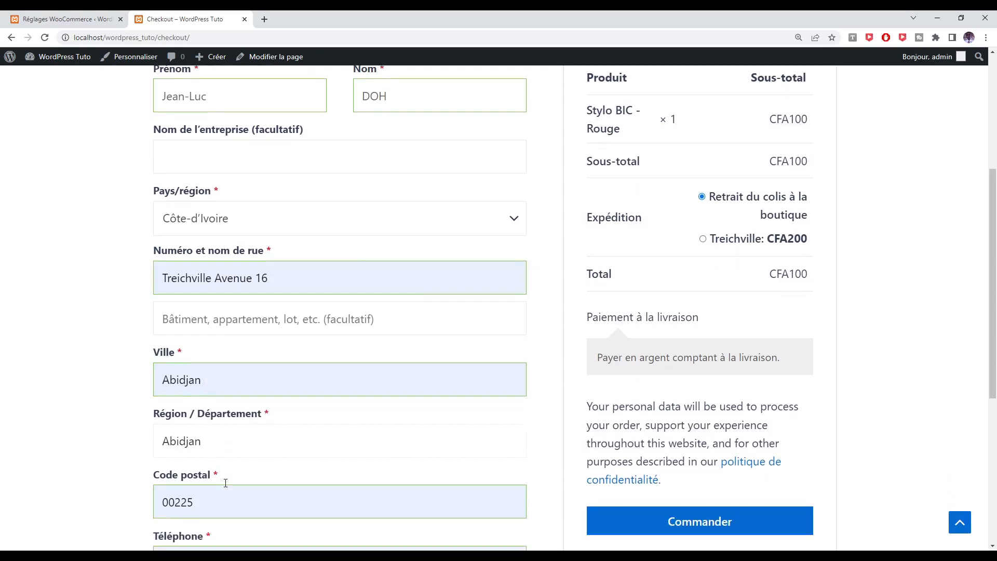
Replace the phone with the customer's full number and fill their e-mail from autofill
{"action": "double_click", "coordinate": [235, 450]}
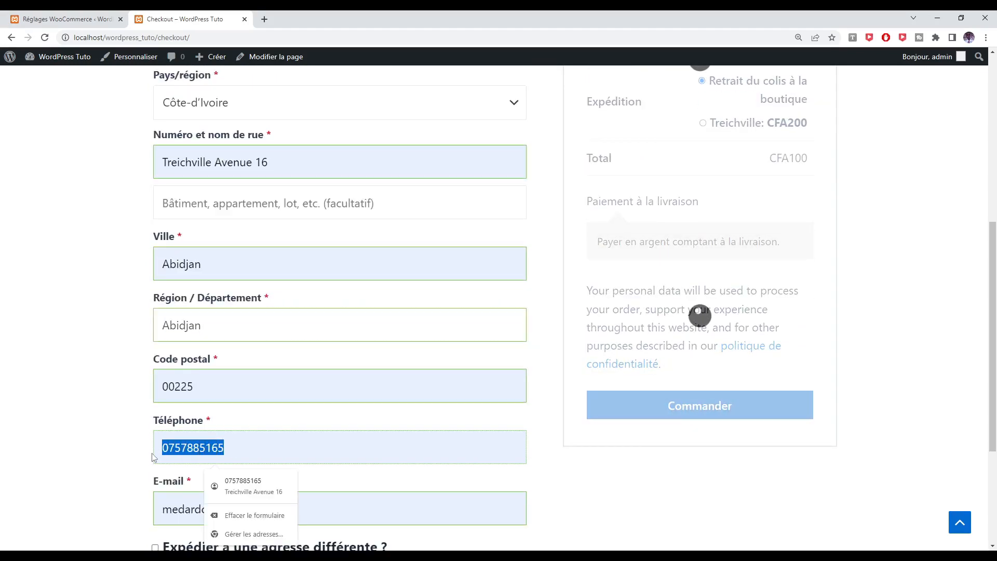
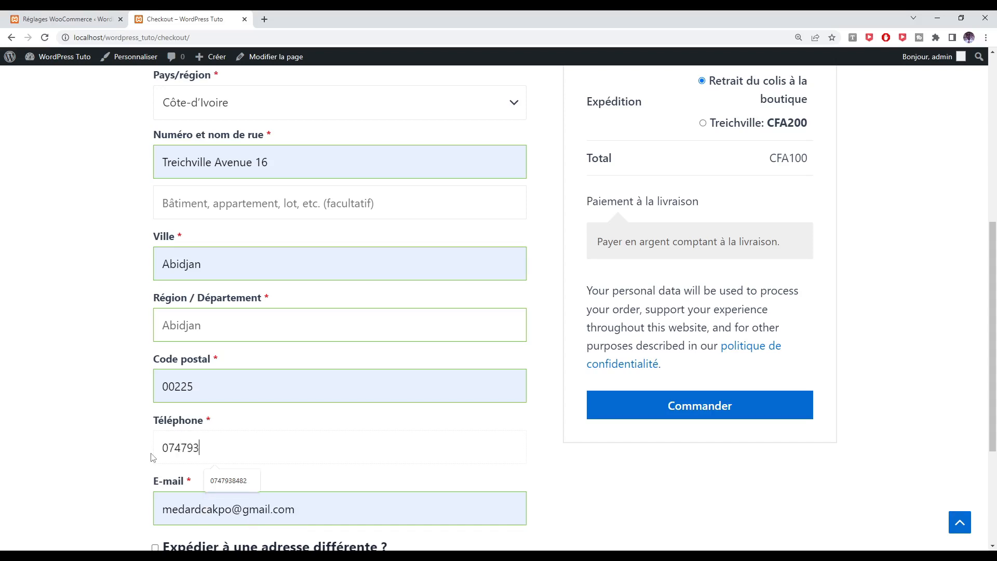
{"action": "key", "text": "Tab"}
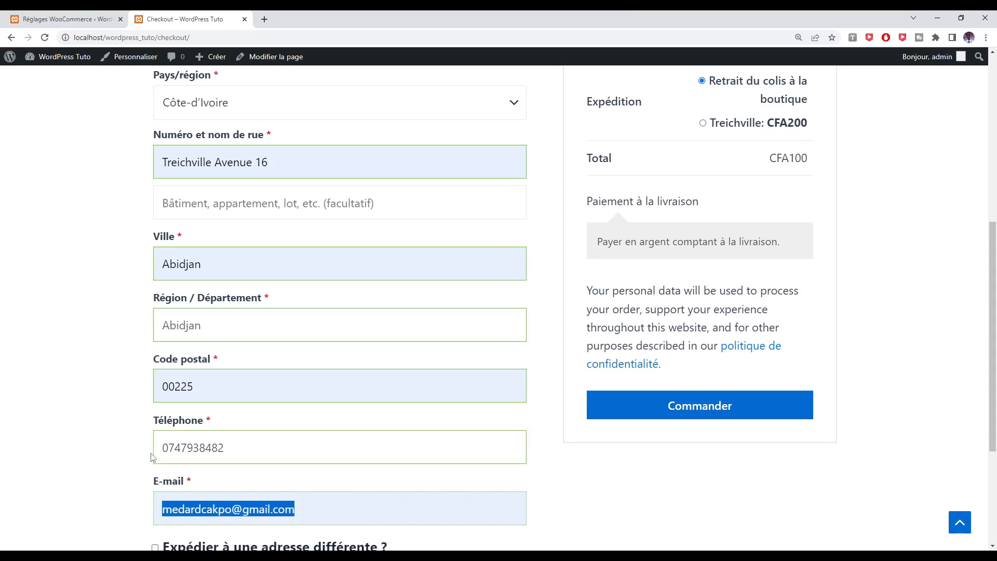
{"action": "type", "text": "jean"}
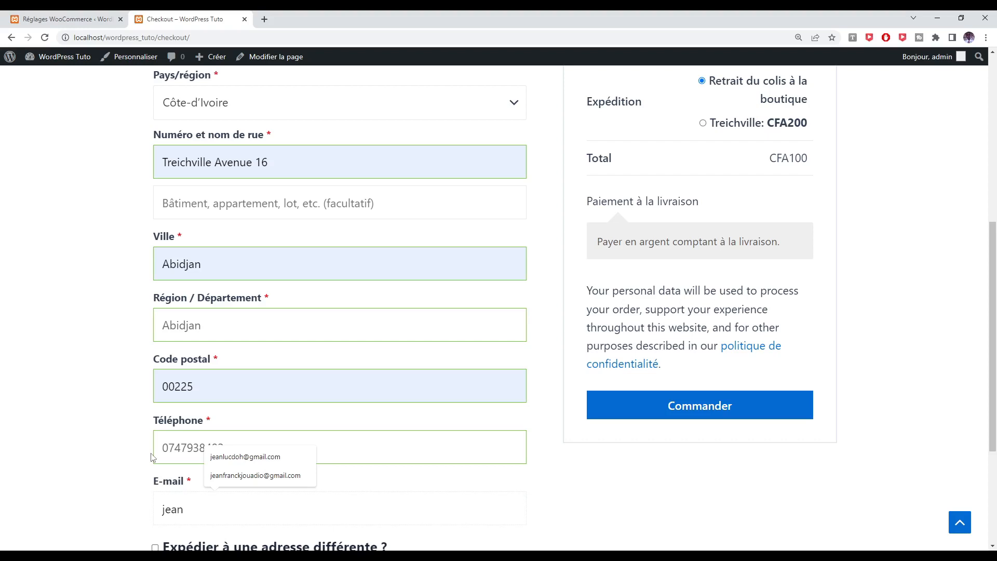
{"action": "left_click", "coordinate": [223, 457]}
{"action": "scroll", "coordinate": [82, 481], "scroll_direction": "down", "scroll_amount": 2}
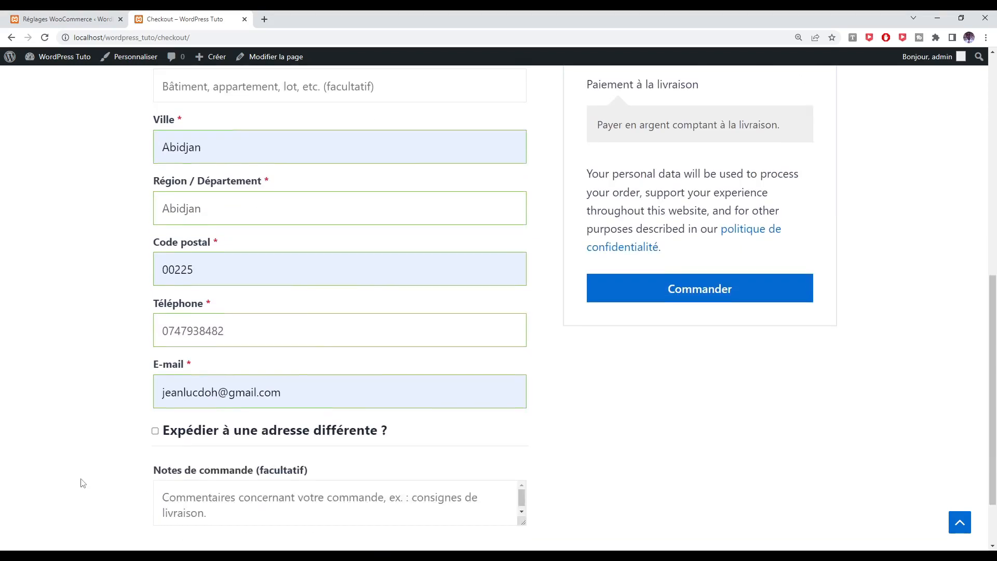
{"action": "scroll", "coordinate": [82, 483], "scroll_direction": "down", "scroll_amount": 2}
{"action": "scroll", "coordinate": [82, 483], "scroll_direction": "up", "scroll_amount": 4}
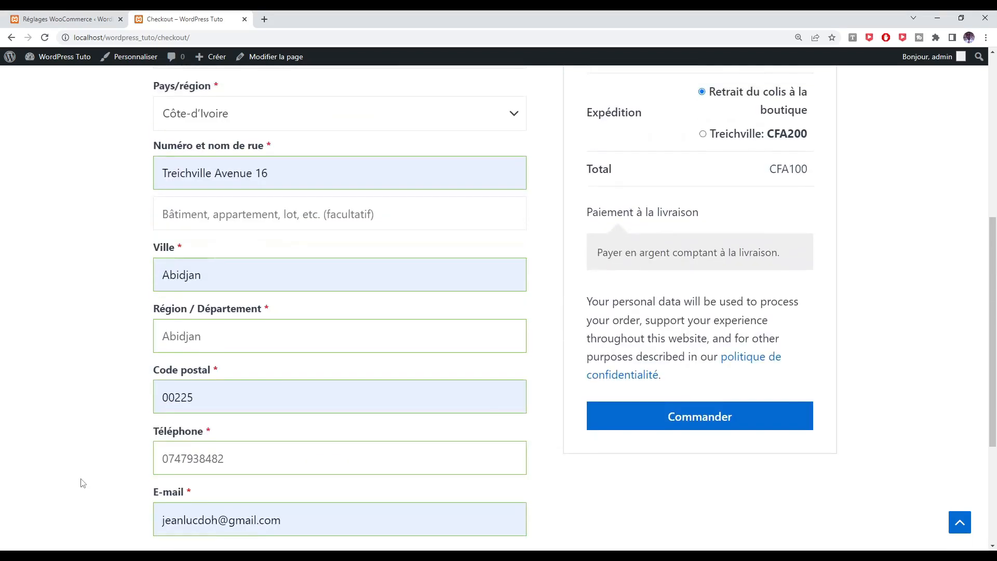
{"action": "scroll", "coordinate": [82, 483], "scroll_direction": "up", "scroll_amount": 4}
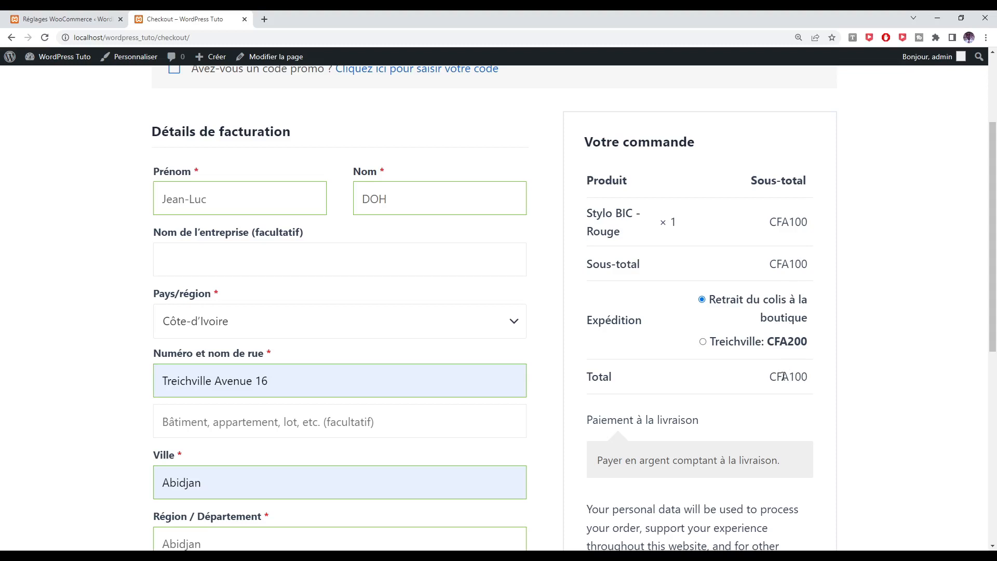
{"action": "left_click_drag", "start_coordinate": [789, 377], "coordinate": [817, 381]}
{"action": "left_click", "coordinate": [738, 347]}
{"action": "left_click_drag", "start_coordinate": [791, 377], "coordinate": [811, 379]}
{"action": "scroll", "coordinate": [820, 397], "scroll_direction": "down", "scroll_amount": 2}
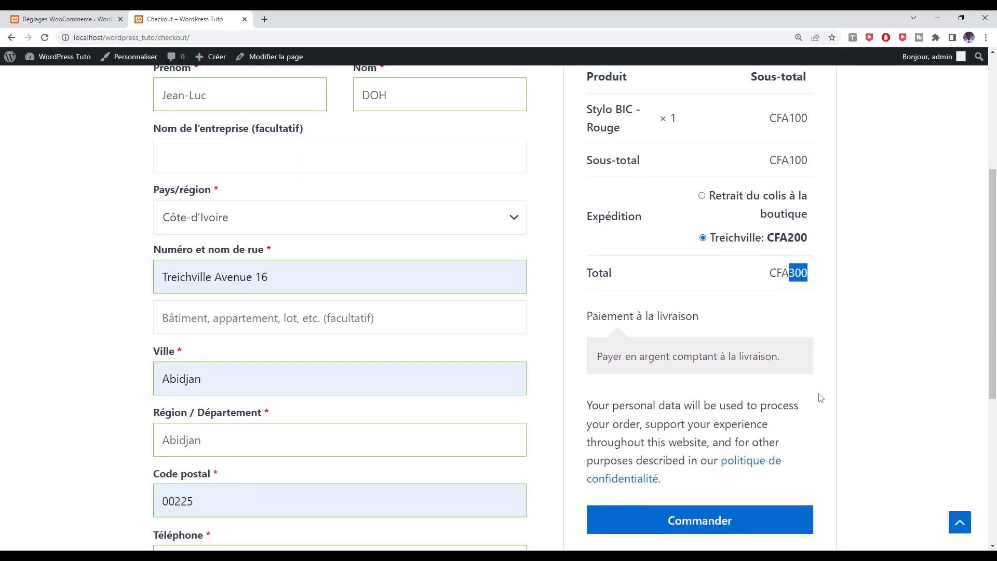
{"action": "scroll", "coordinate": [821, 398], "scroll_direction": "down", "scroll_amount": 2}
{"action": "scroll", "coordinate": [821, 398], "scroll_direction": "up", "scroll_amount": 3}
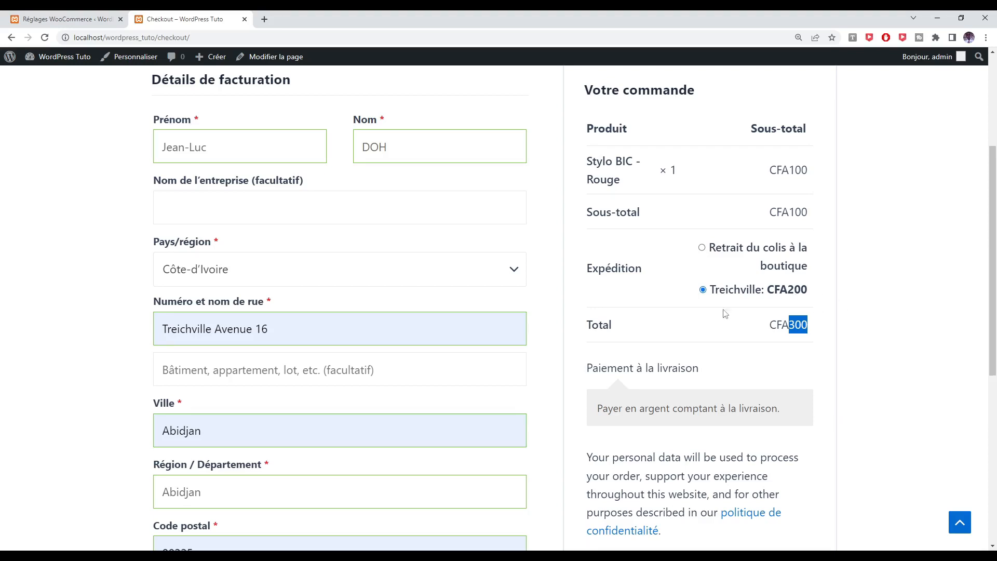
{"action": "left_click", "coordinate": [732, 253]}
{"action": "scroll", "coordinate": [704, 265], "scroll_direction": "down", "scroll_amount": 4}
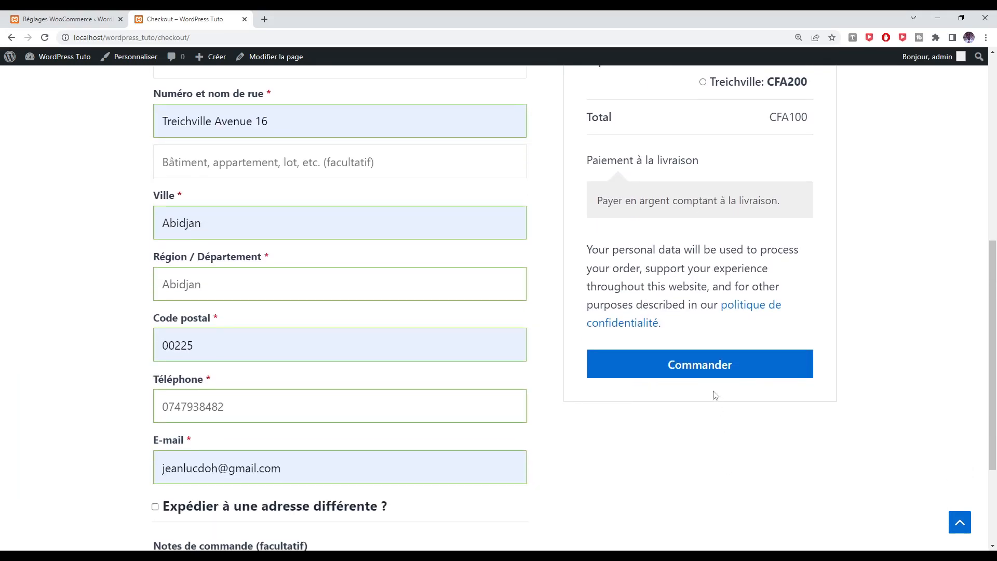
Place the order with Commander, decline Chrome's address saving, and review the order-received page
{"action": "left_click", "coordinate": [706, 376]}
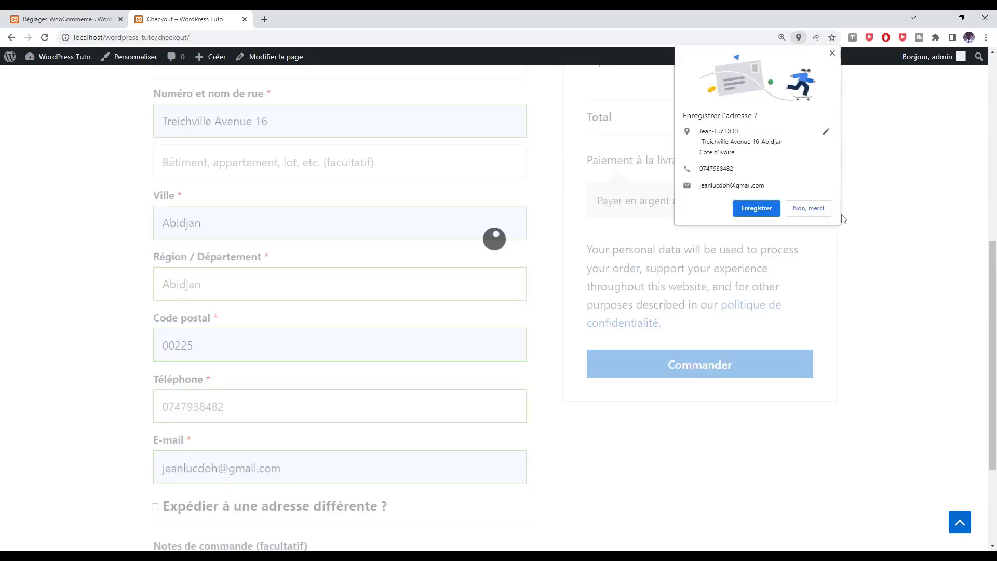
{"action": "left_click", "coordinate": [808, 209]}
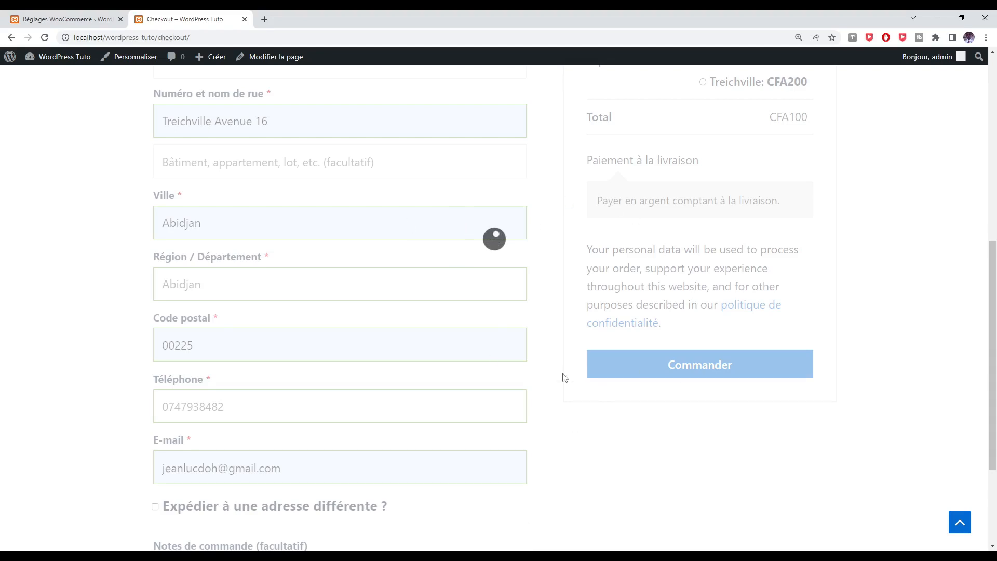
{"action": "scroll", "coordinate": [565, 377], "scroll_direction": "up", "scroll_amount": 2}
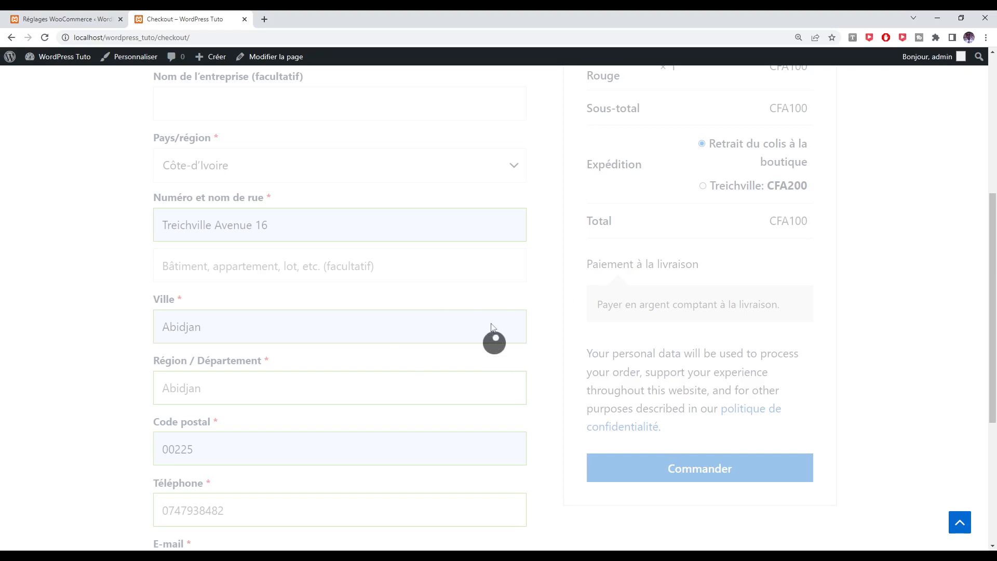
{"action": "scroll", "coordinate": [585, 375], "scroll_direction": "up", "scroll_amount": 3}
{"action": "scroll", "coordinate": [586, 379], "scroll_direction": "down", "scroll_amount": 2}
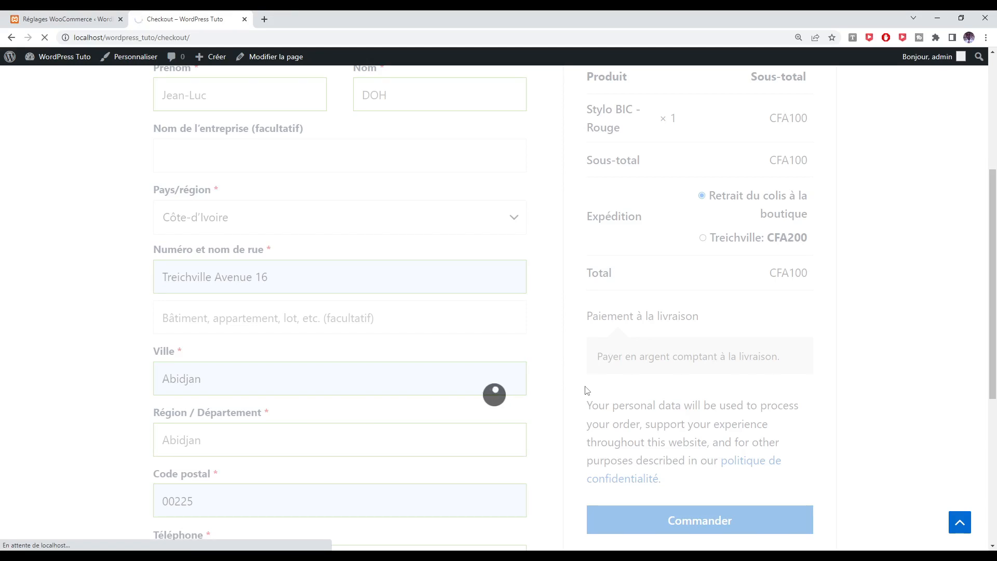
{"action": "scroll", "coordinate": [587, 390], "scroll_direction": "down", "scroll_amount": 2}
{"action": "scroll", "coordinate": [587, 390], "scroll_direction": "up", "scroll_amount": 2}
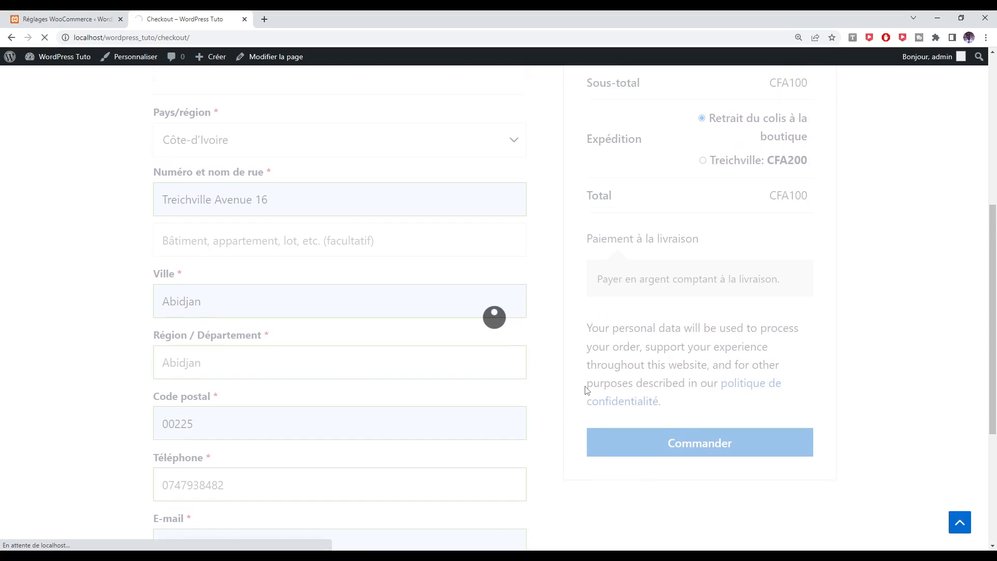
{"action": "scroll", "coordinate": [573, 394], "scroll_direction": "down", "scroll_amount": 1}
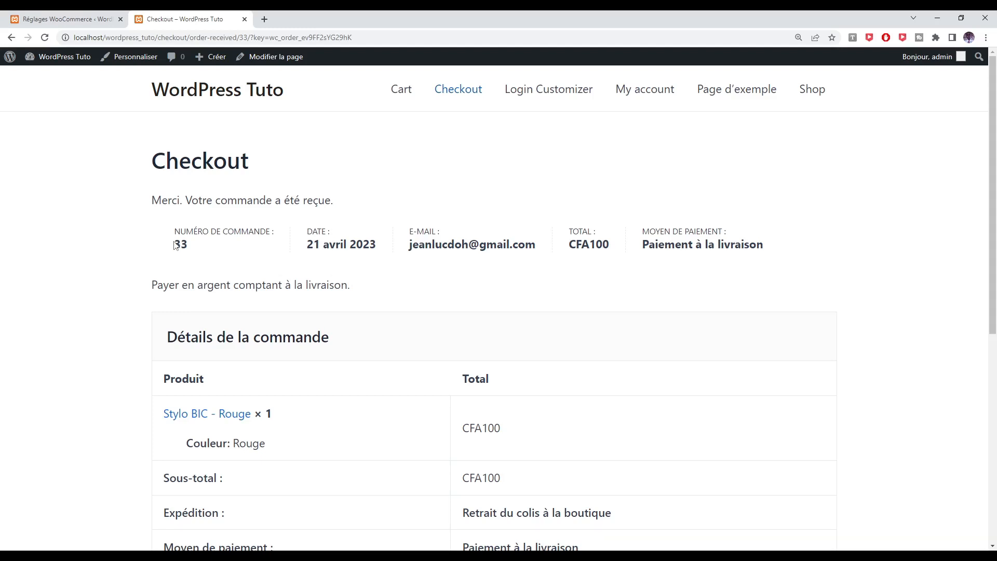
Check the order-received message, order number, date and payment method on the confirmation page
{"action": "left_click_drag", "start_coordinate": [195, 200], "coordinate": [426, 194]}
{"action": "left_click", "coordinate": [155, 254]}
{"action": "left_click_drag", "start_coordinate": [155, 254], "coordinate": [200, 254]}
{"action": "left_click_drag", "start_coordinate": [306, 244], "coordinate": [526, 258]}
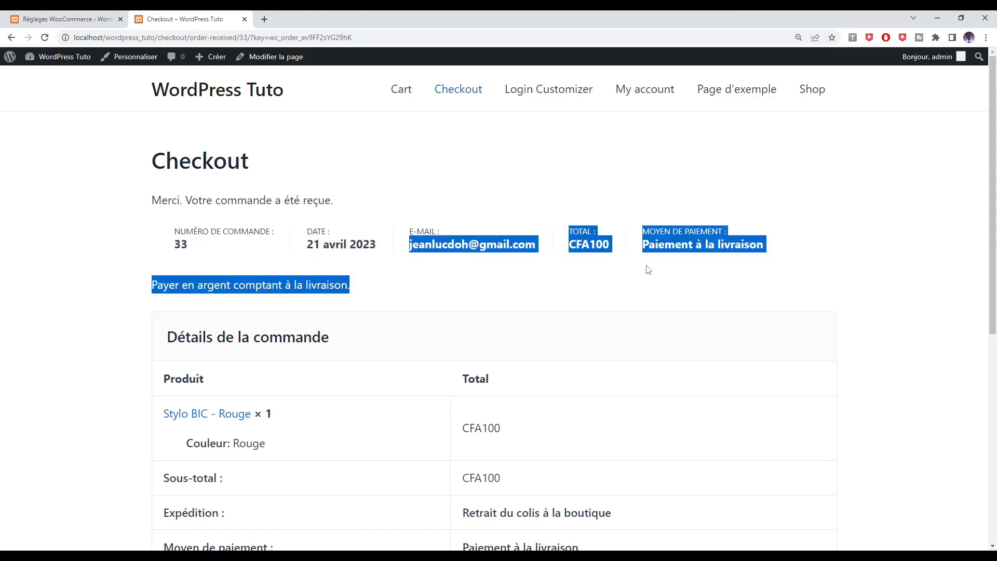
{"action": "left_click", "coordinate": [658, 250]}
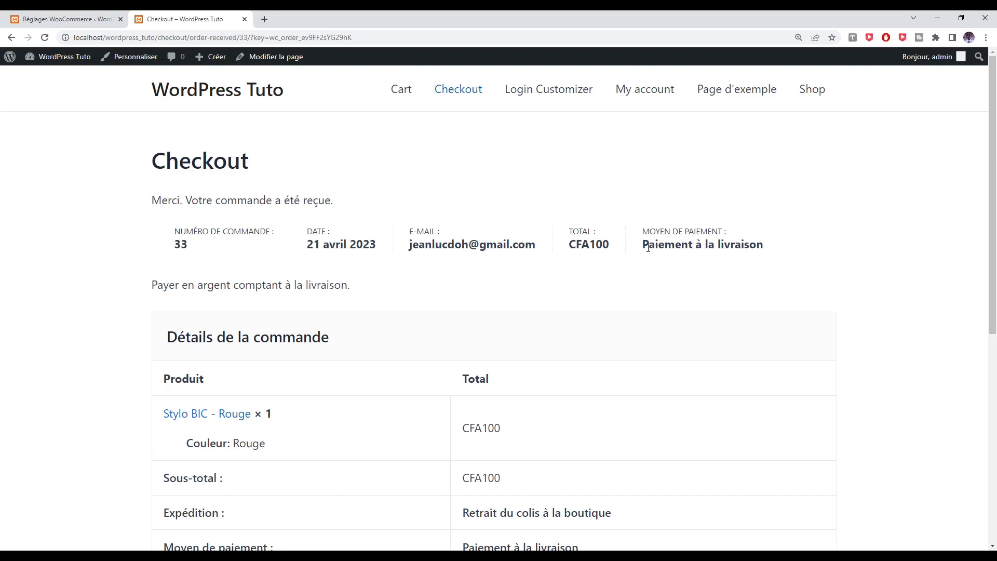
{"action": "left_click_drag", "start_coordinate": [648, 248], "coordinate": [770, 254]}
{"action": "scroll", "coordinate": [743, 285], "scroll_direction": "down", "scroll_amount": 7}
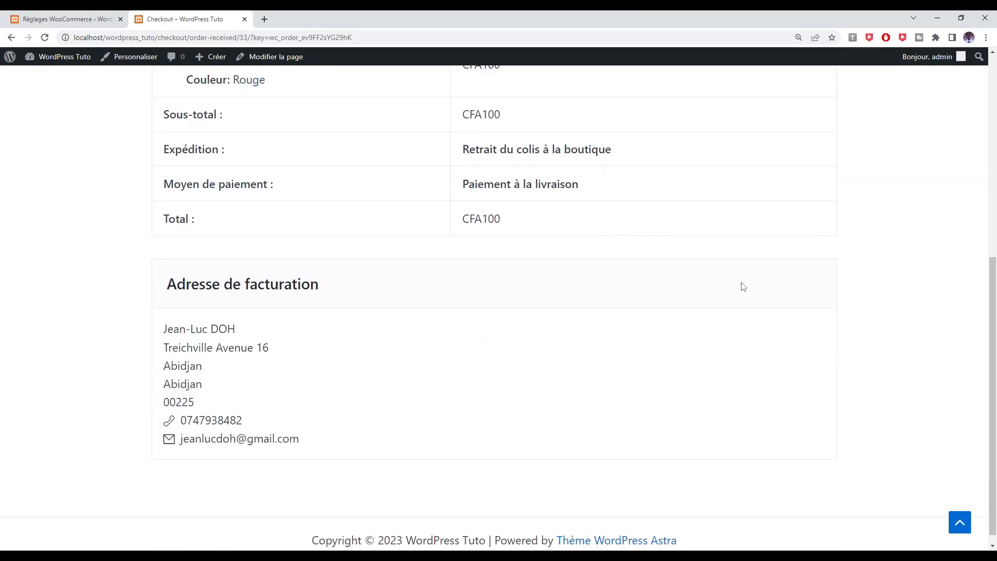
{"action": "scroll", "coordinate": [744, 286], "scroll_direction": "down", "scroll_amount": 1}
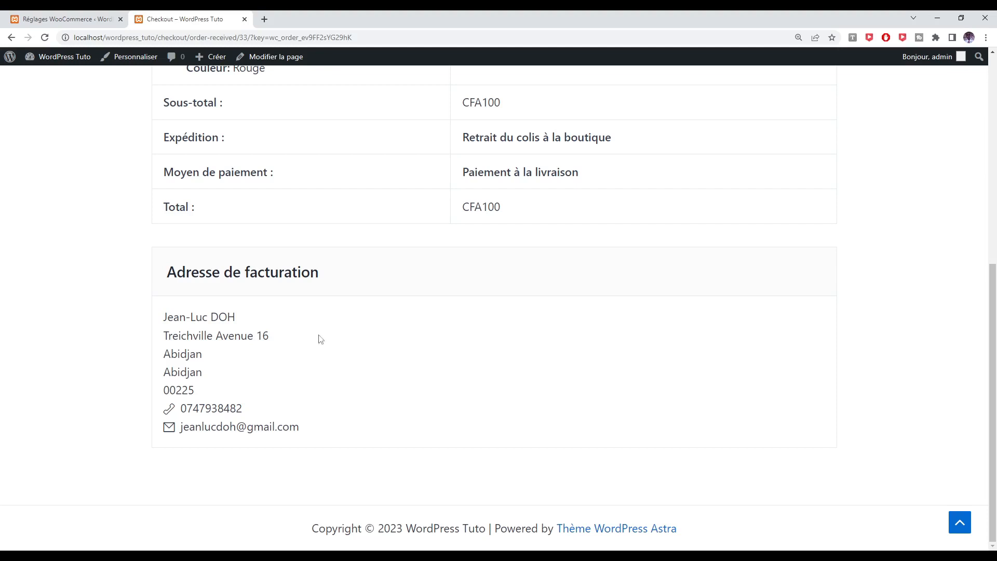
Check the shipping method and customer phone in the order details, then return to Réglages WooCommerce
{"action": "left_click_drag", "start_coordinate": [168, 135], "coordinate": [508, 136]}
{"action": "left_click", "coordinate": [475, 139]}
{"action": "left_click_drag", "start_coordinate": [182, 408], "coordinate": [276, 411]}
{"action": "scroll", "coordinate": [275, 410], "scroll_direction": "up", "scroll_amount": 8}
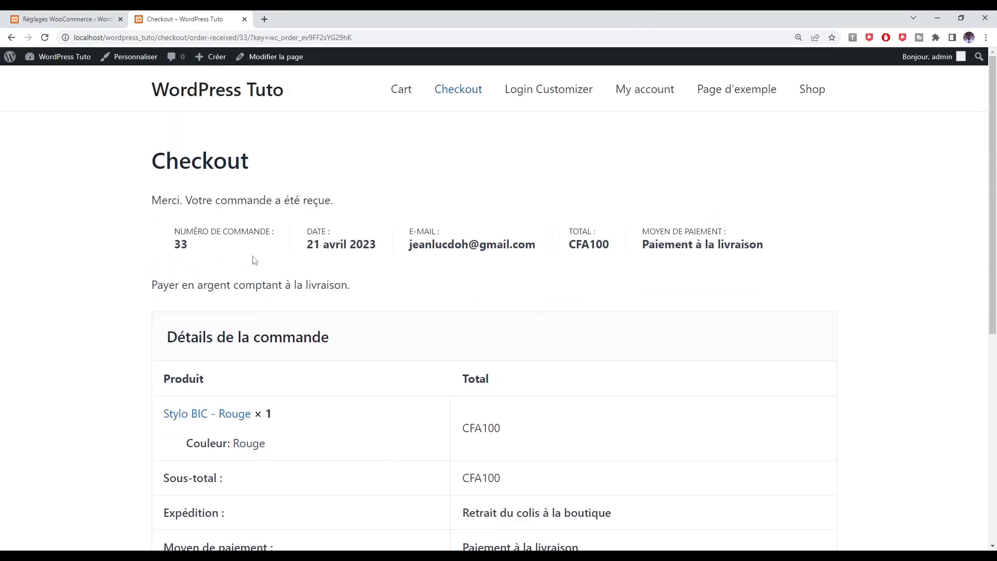
{"action": "left_click", "coordinate": [81, 17]}
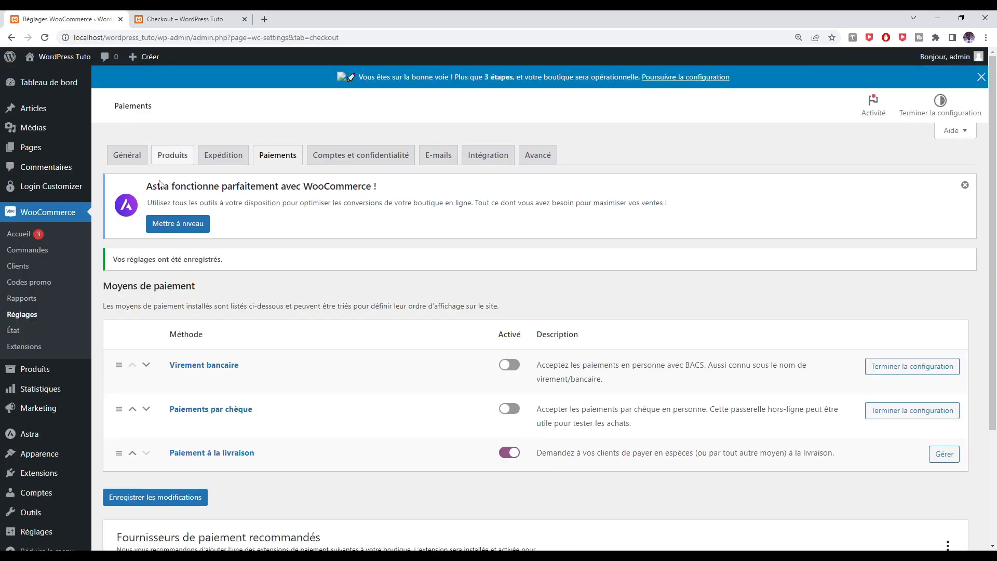
Preview the new order from Commandes, check its billing street address, and close the preview
{"action": "left_click", "coordinate": [26, 256]}
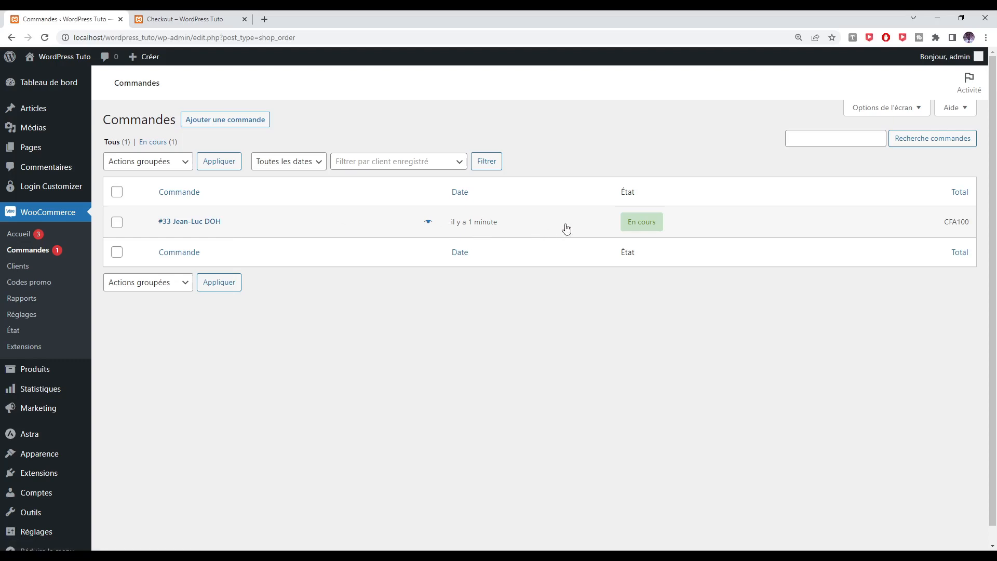
{"action": "left_click", "coordinate": [429, 224]}
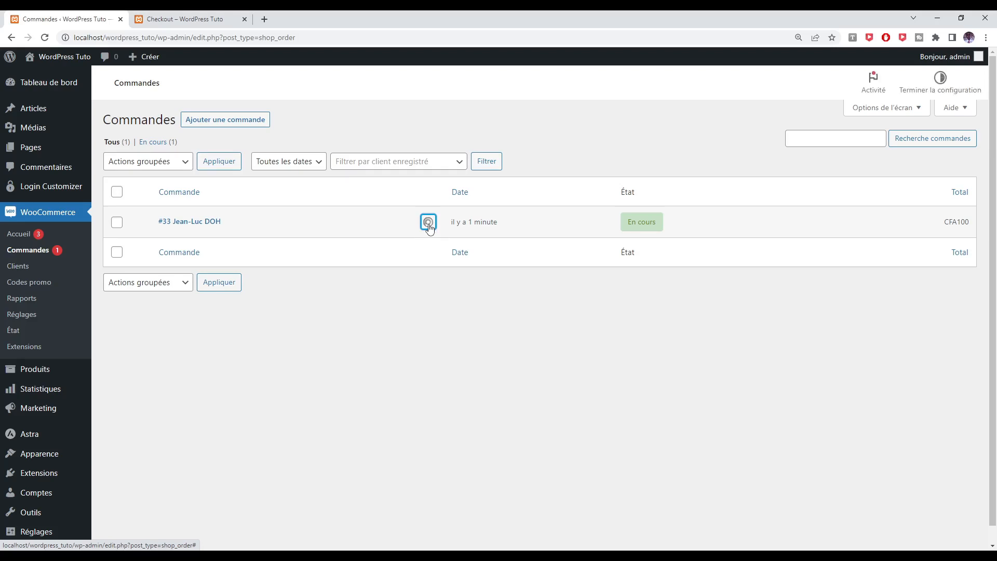
{"action": "left_click", "coordinate": [428, 223]}
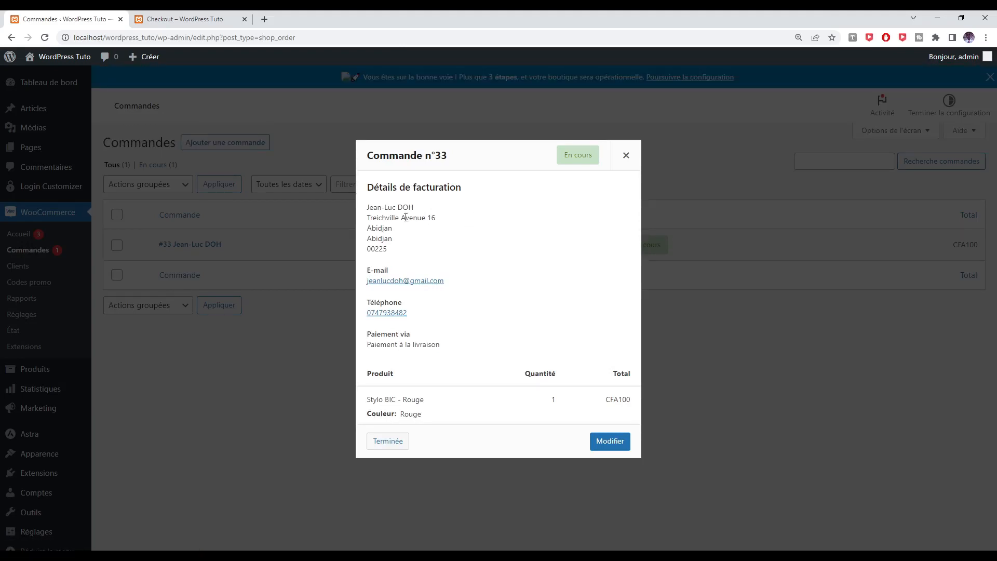
{"action": "left_click_drag", "start_coordinate": [367, 217], "coordinate": [447, 223]}
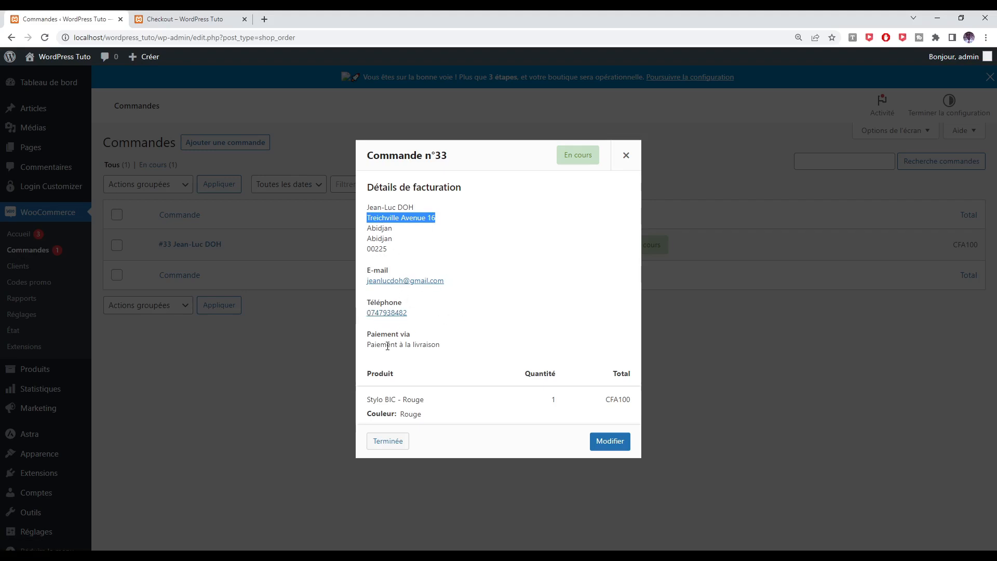
{"action": "left_click", "coordinate": [369, 345]}
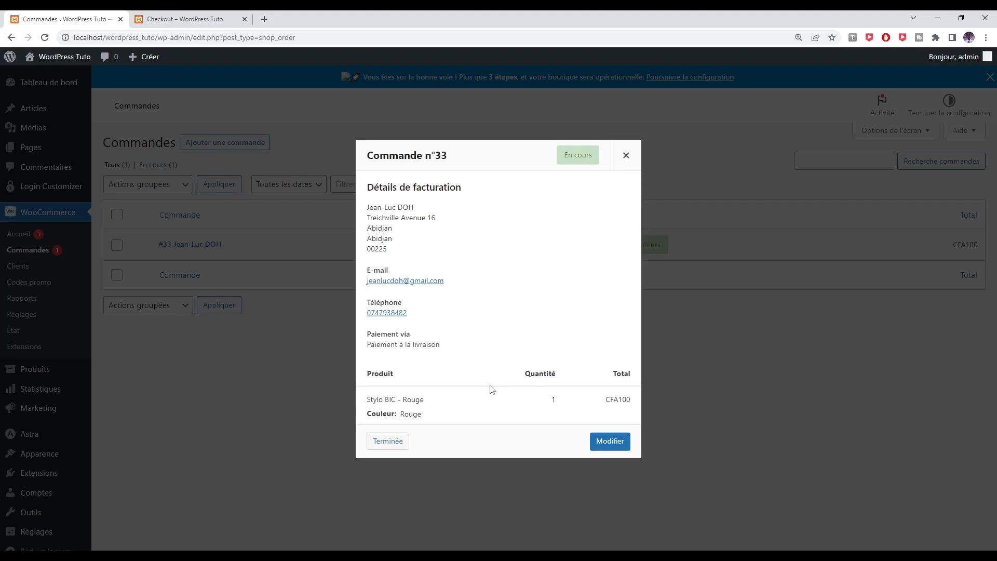
{"action": "left_click", "coordinate": [627, 157]}
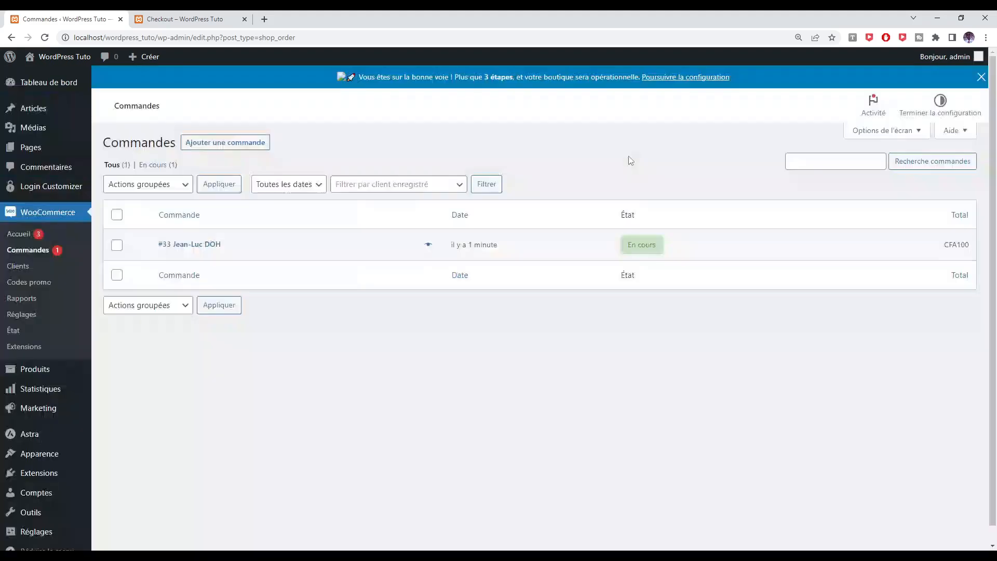
Open the test order's Modifier commande page and find its store pickup shipping line at CFA0
{"action": "left_click", "coordinate": [181, 248]}
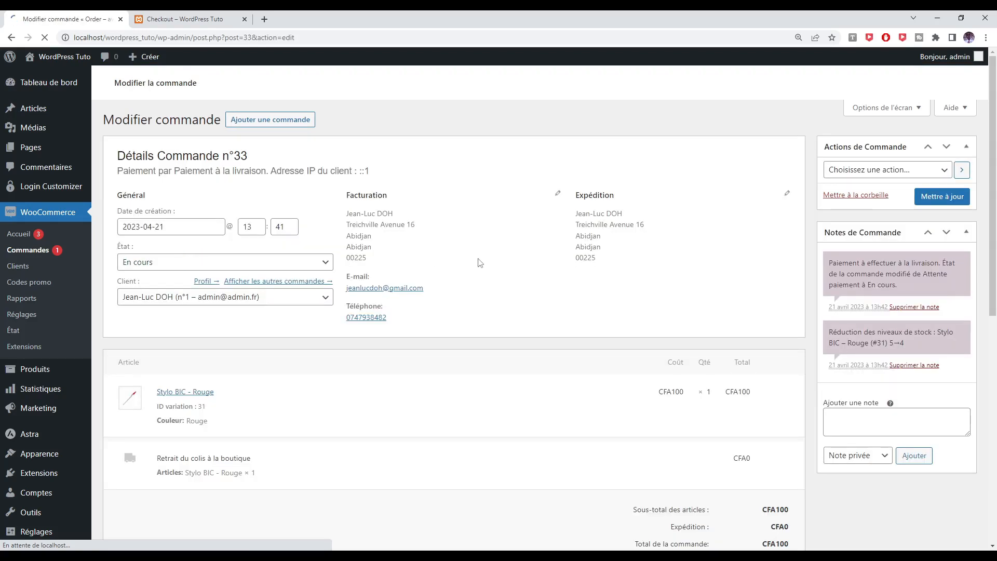
{"action": "scroll", "coordinate": [476, 260], "scroll_direction": "down", "scroll_amount": 2}
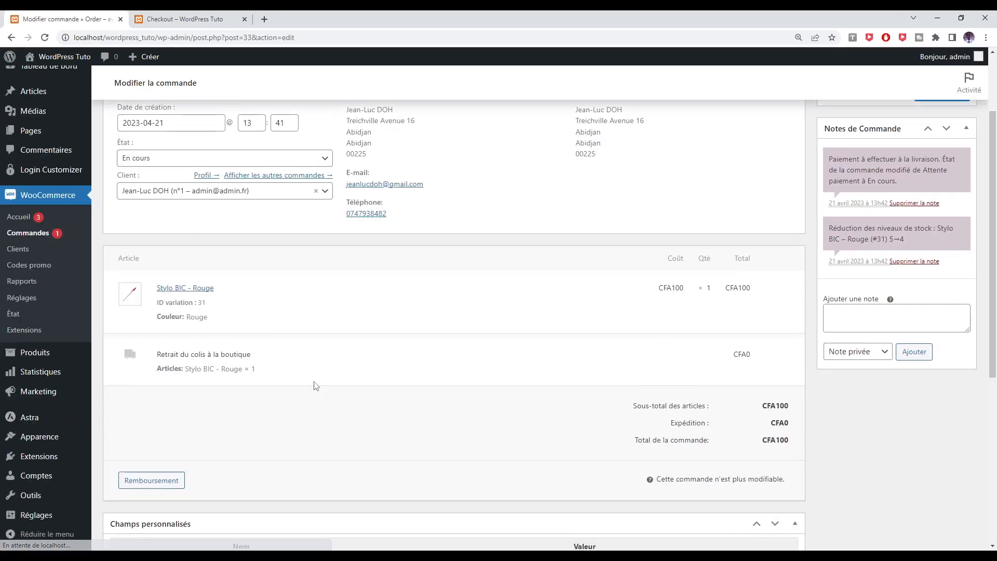
{"action": "left_click_drag", "start_coordinate": [156, 354], "coordinate": [260, 358]}
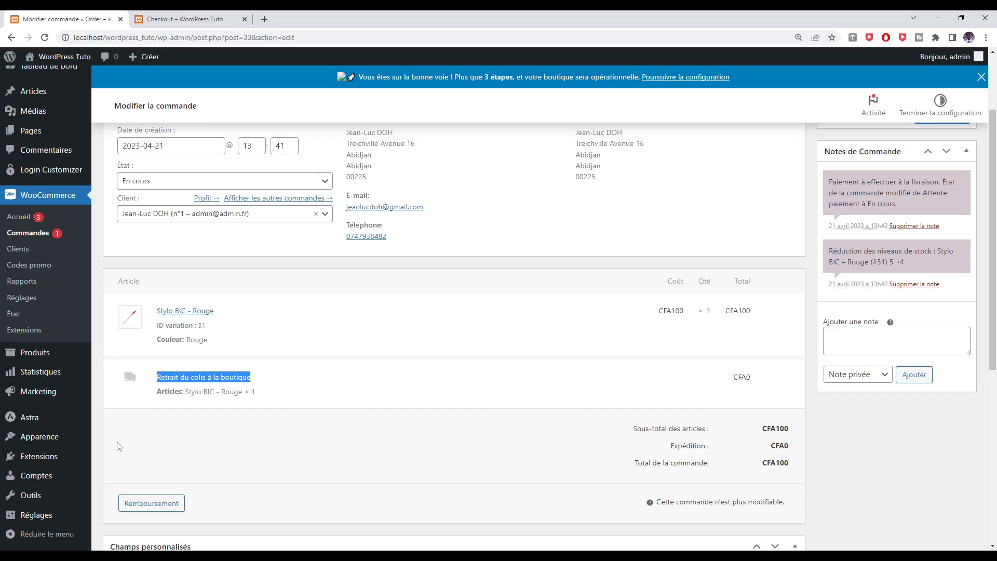
{"action": "left_click", "coordinate": [281, 382]}
{"action": "scroll", "coordinate": [883, 207], "scroll_direction": "up", "scroll_amount": 2}
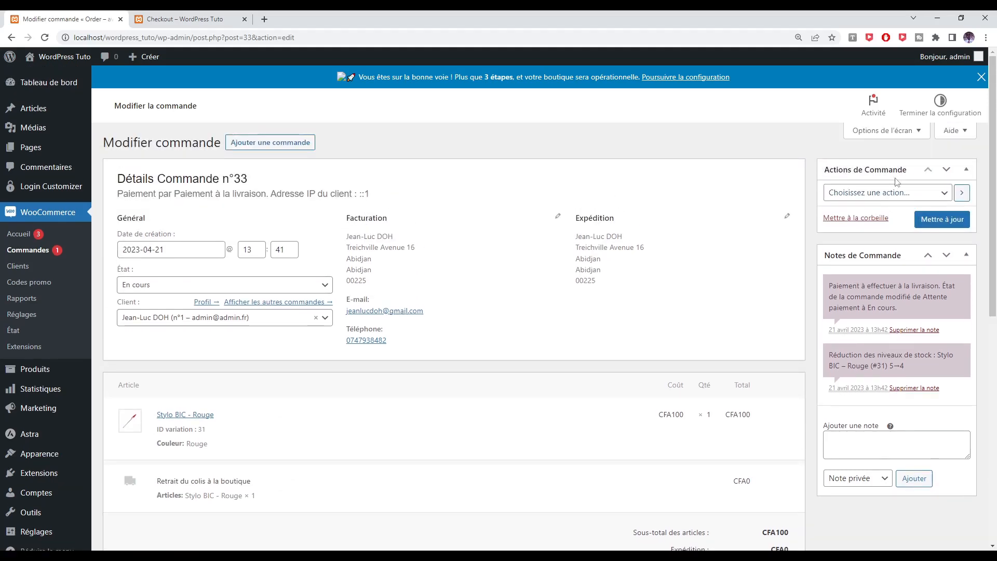
{"action": "left_click", "coordinate": [917, 193]}
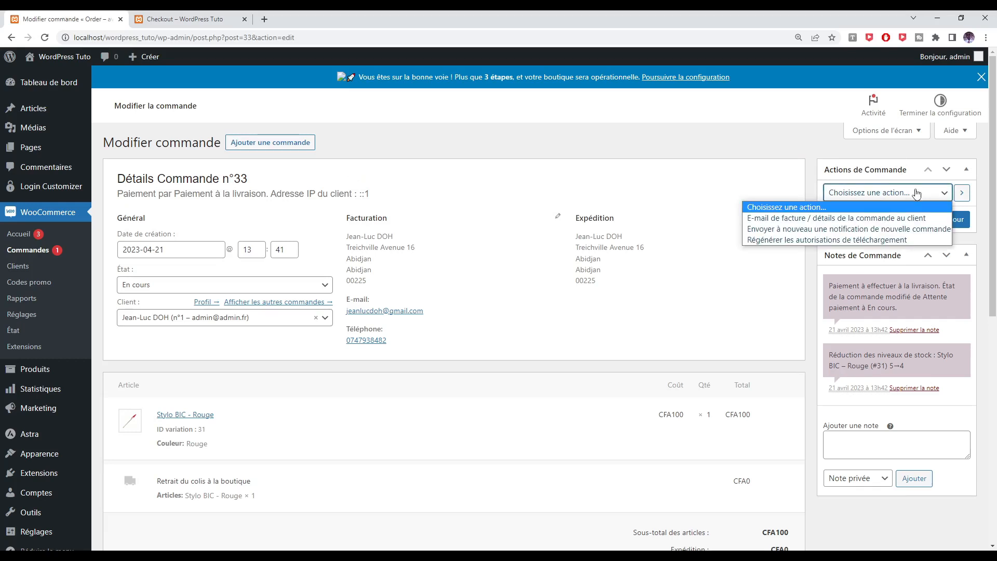
{"action": "left_click", "coordinate": [673, 328]}
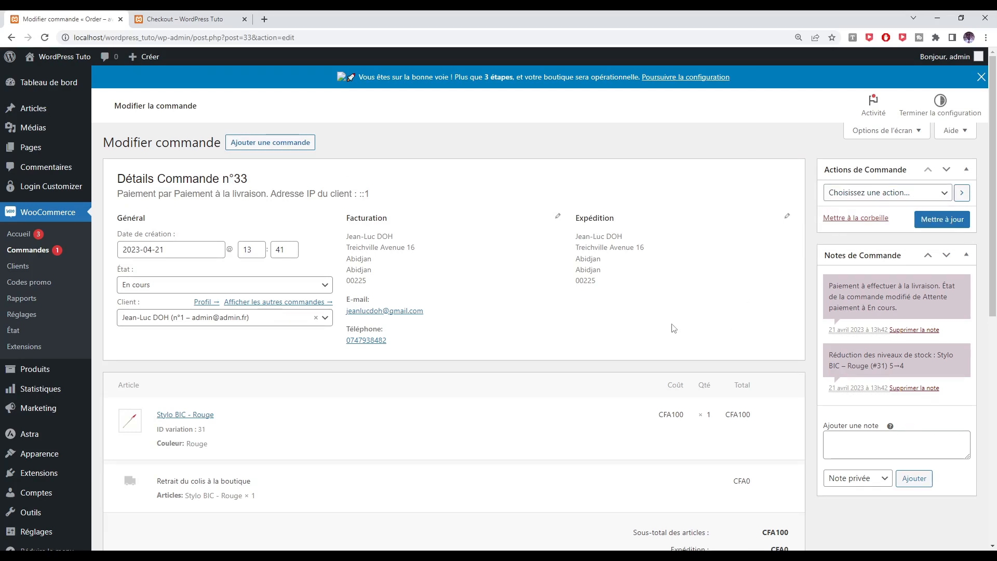